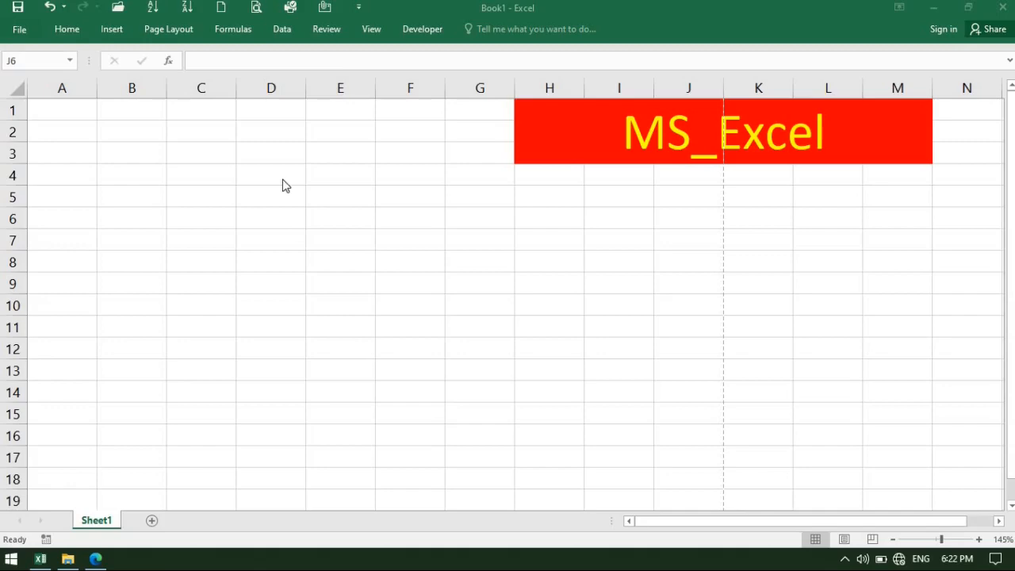
left_click(68, 31)
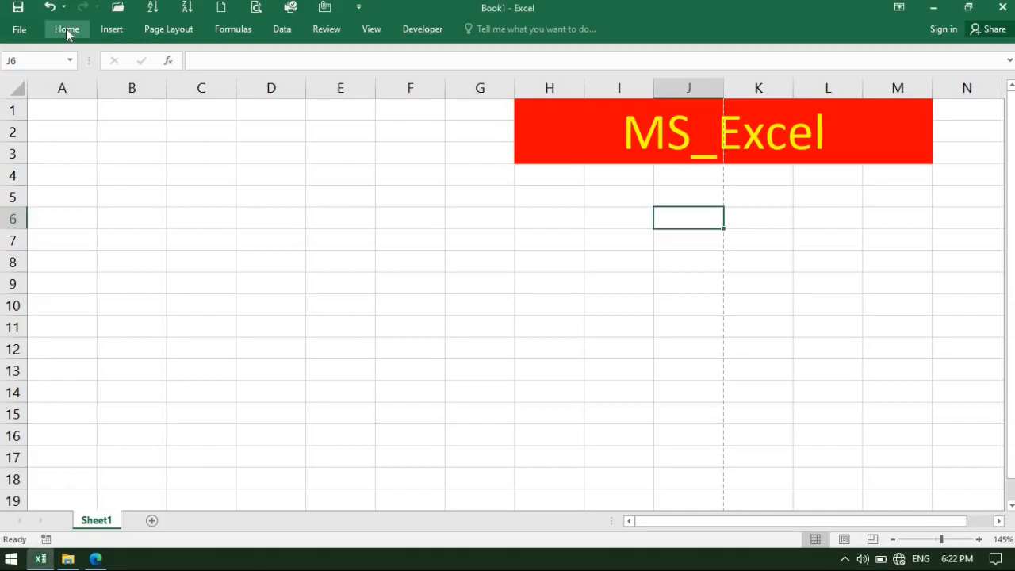
left_click(68, 30)
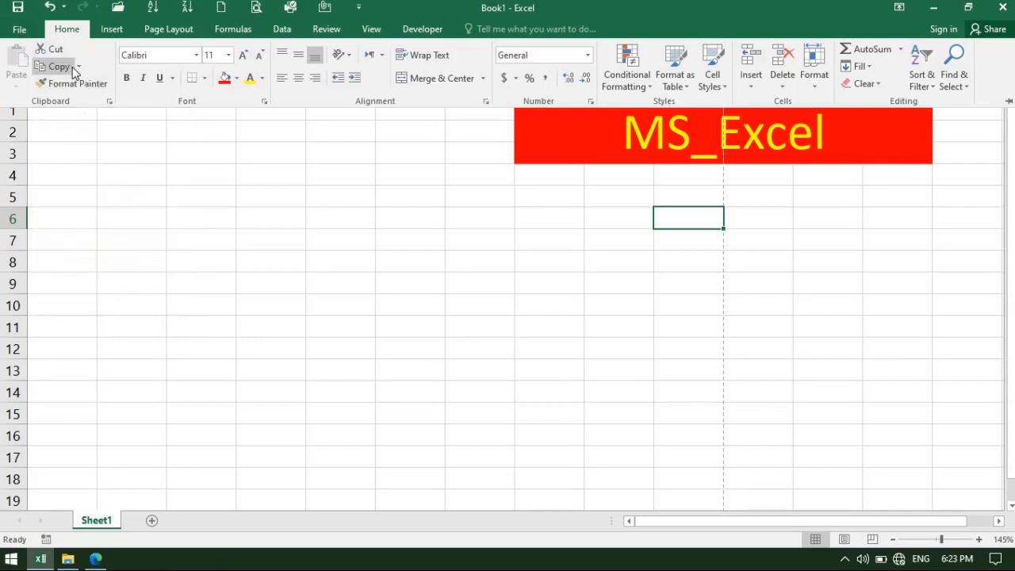
Enter a sample first name in cell D6
left_click(242, 221)
left_click(258, 220)
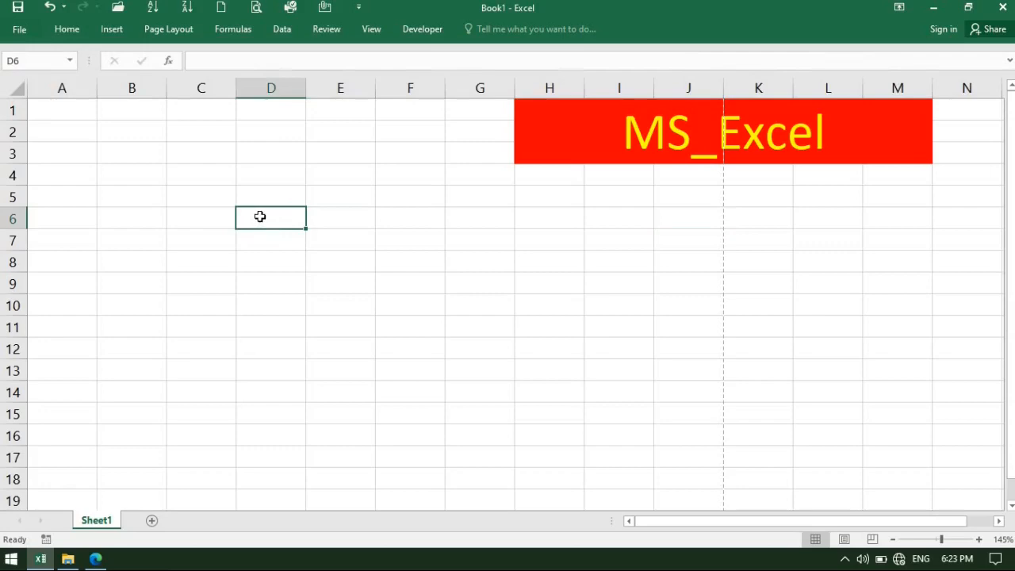
type("j")
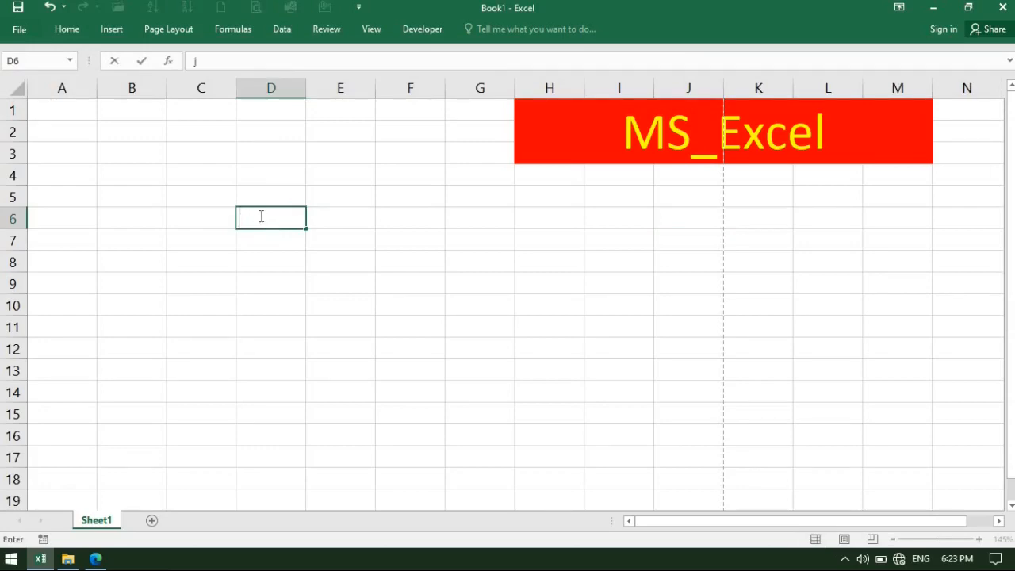
type("jamal")
left_click(342, 221)
Cut the name from cell D6 and paste it into cell F6
left_click(266, 219)
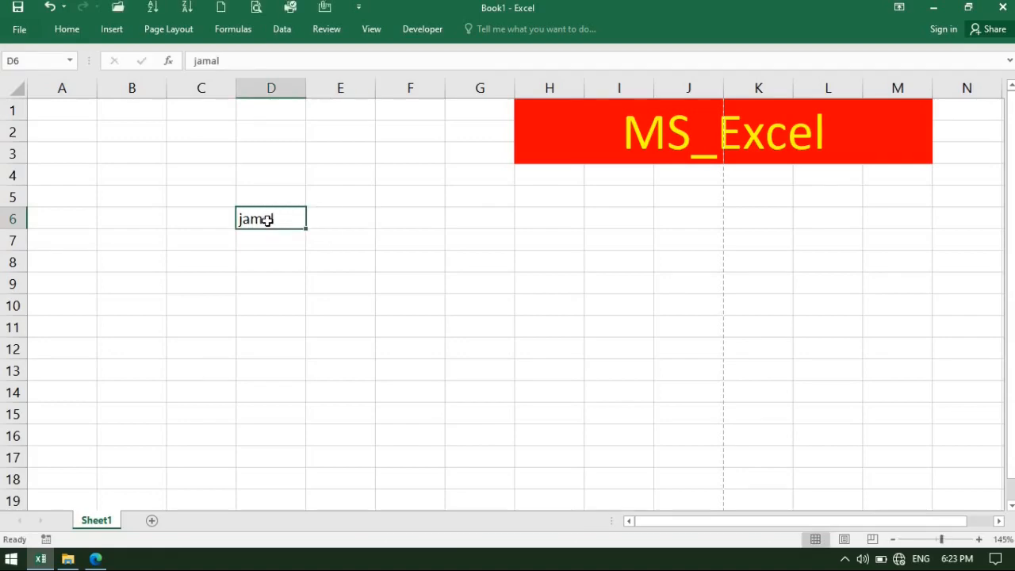
left_click(68, 30)
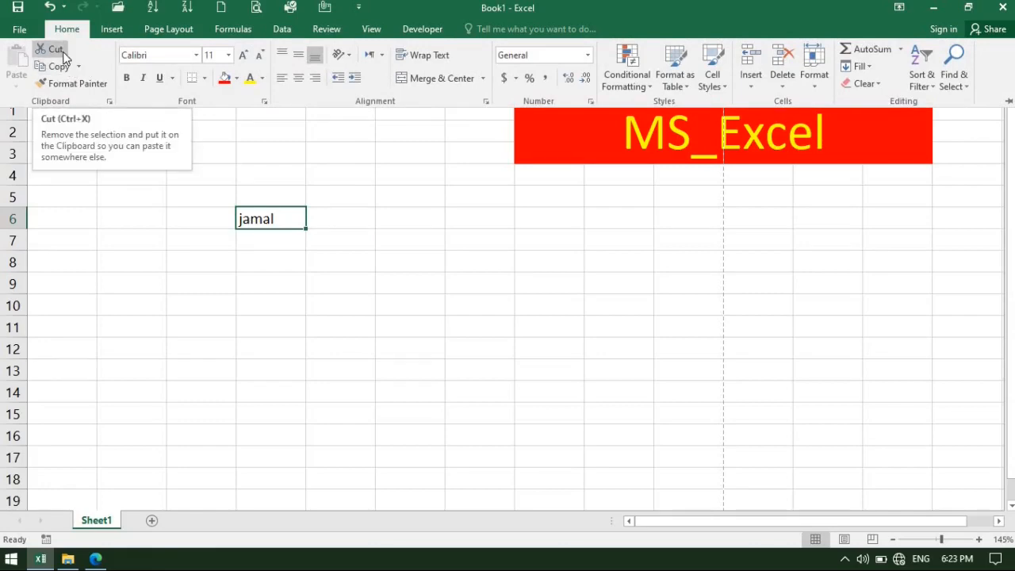
left_click(62, 54)
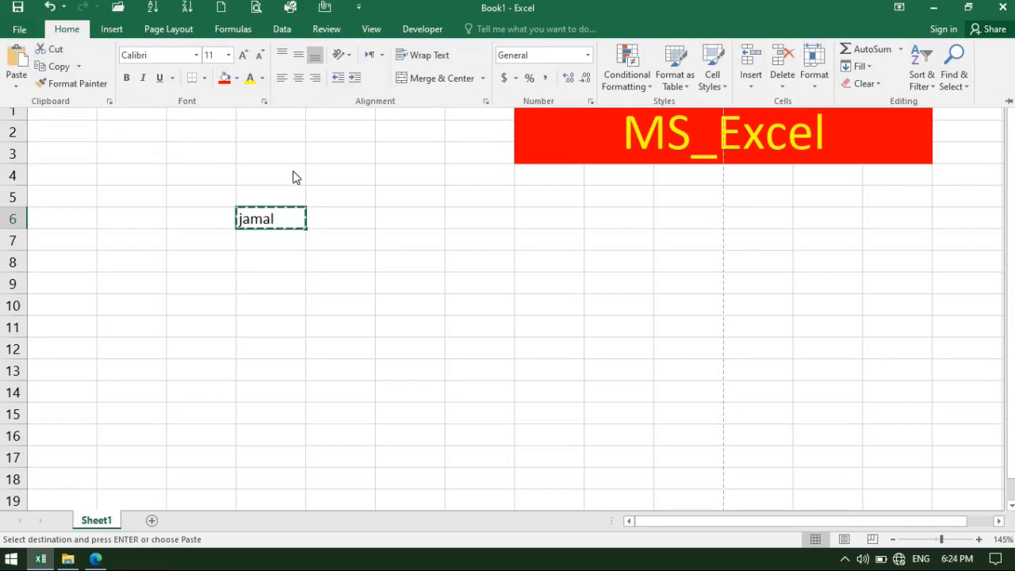
left_click(390, 222)
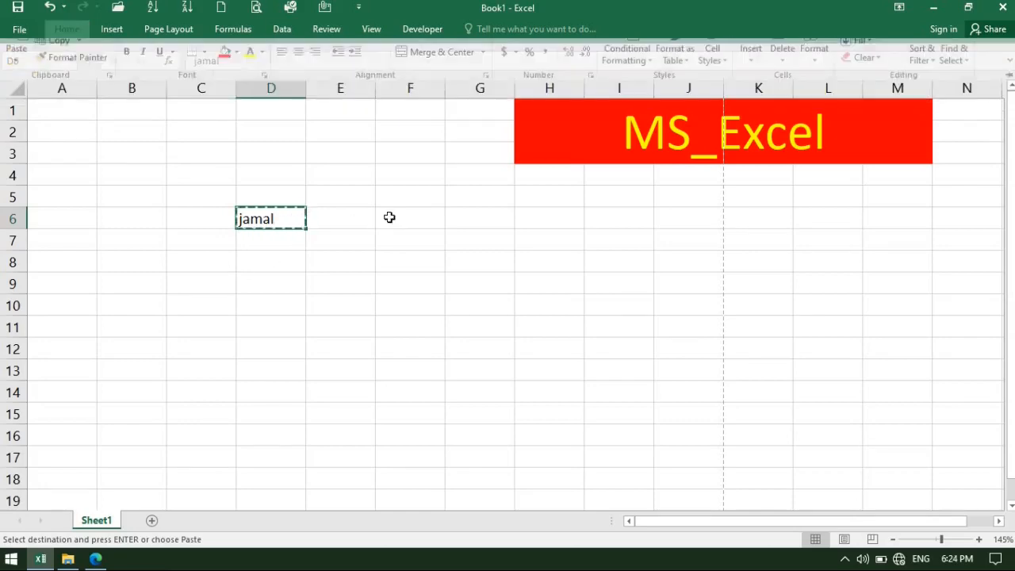
left_click(389, 217)
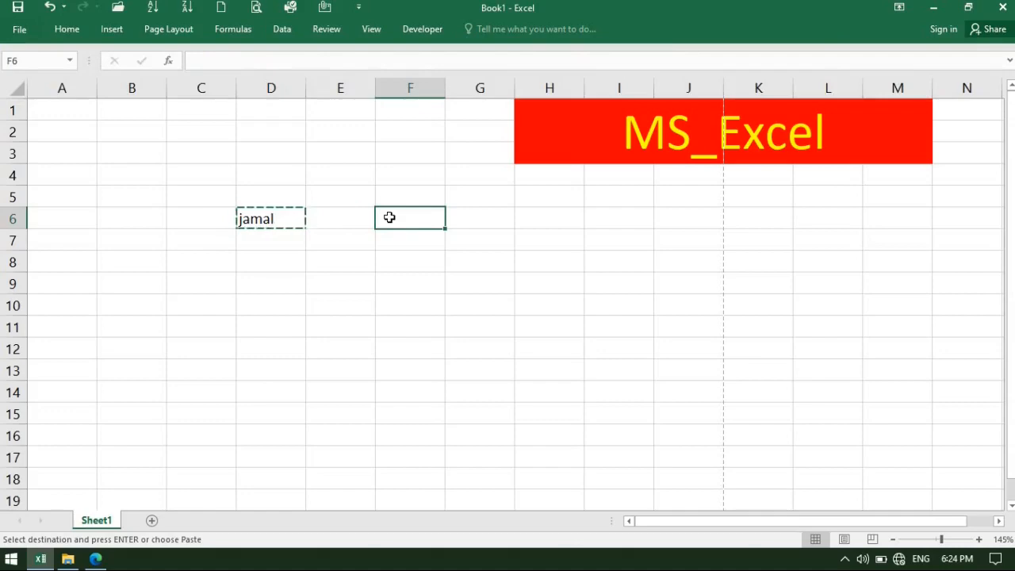
key("Return")
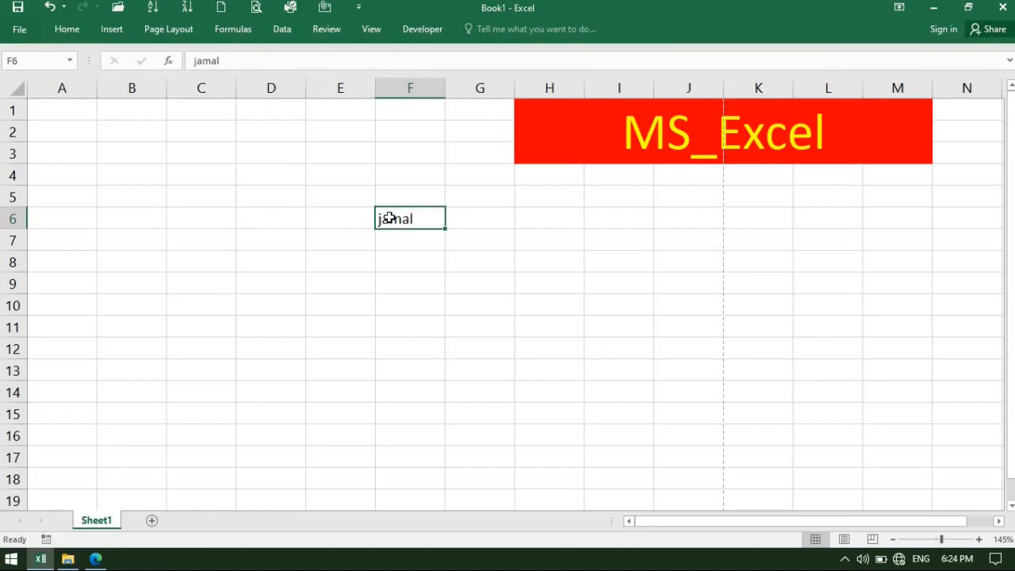
Copy the name in cell F6 and paste the copy into cell D5
left_click(62, 35)
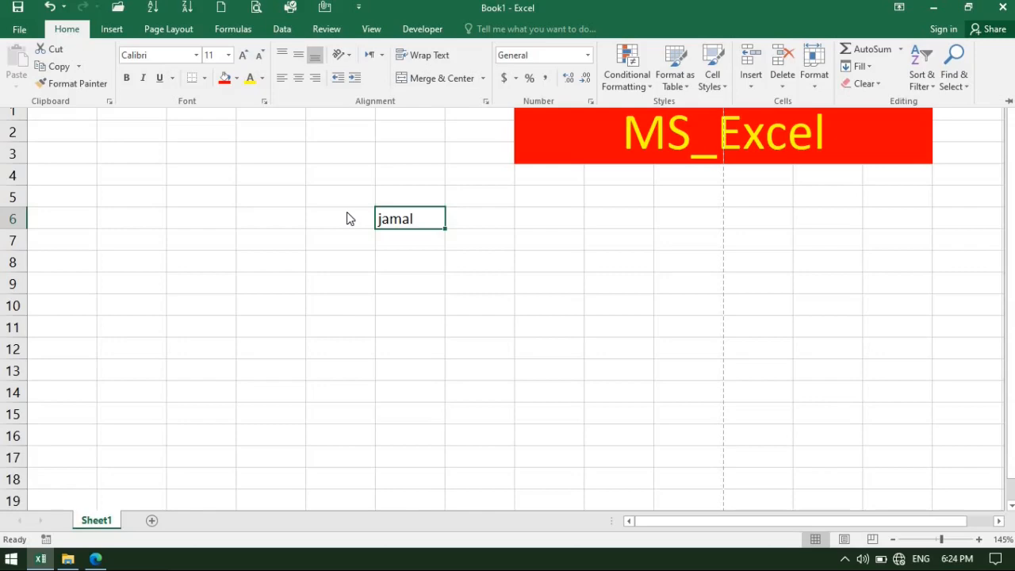
left_click(410, 230)
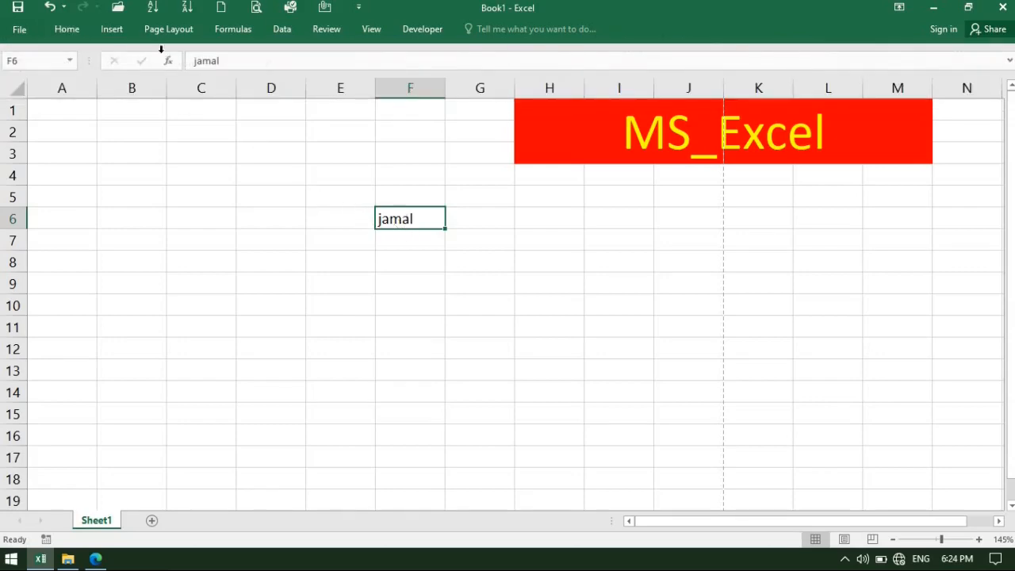
left_click(55, 30)
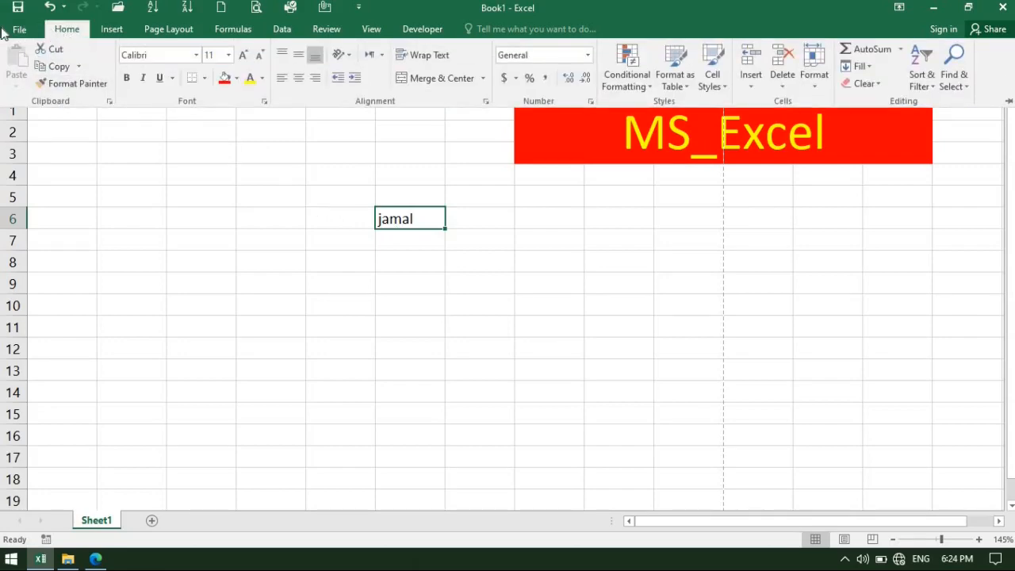
left_click(56, 65)
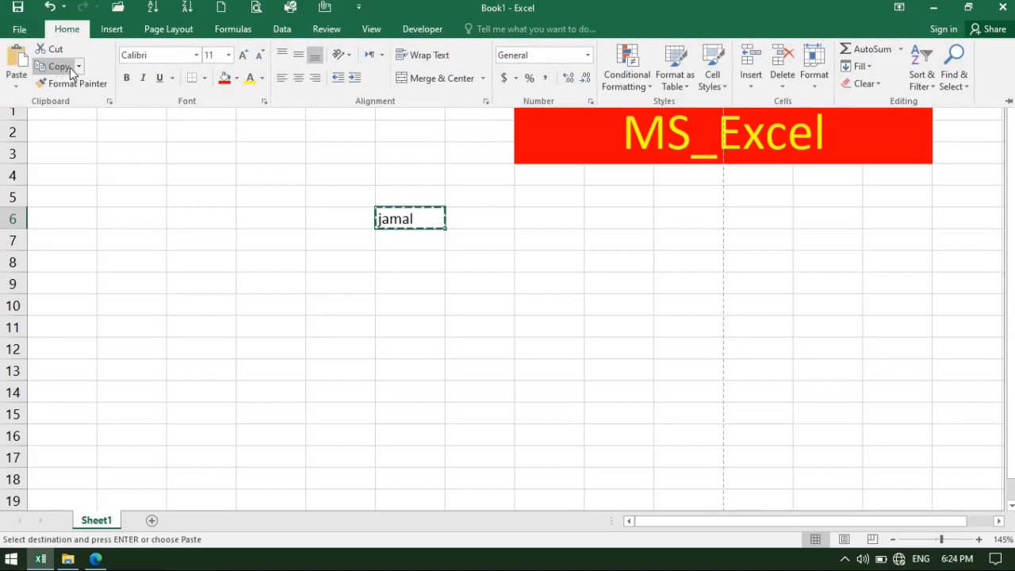
left_click(79, 68)
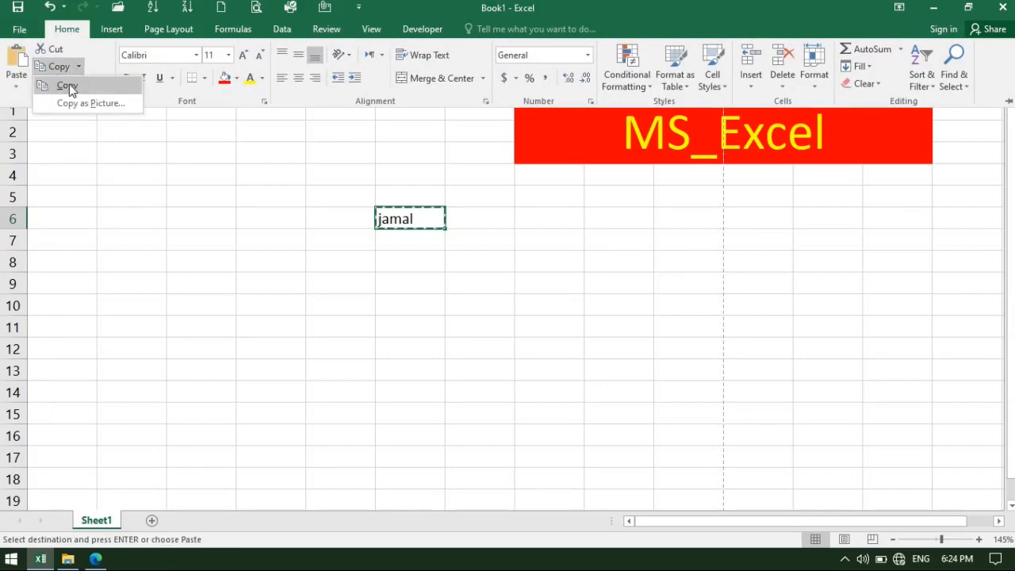
left_click(69, 84)
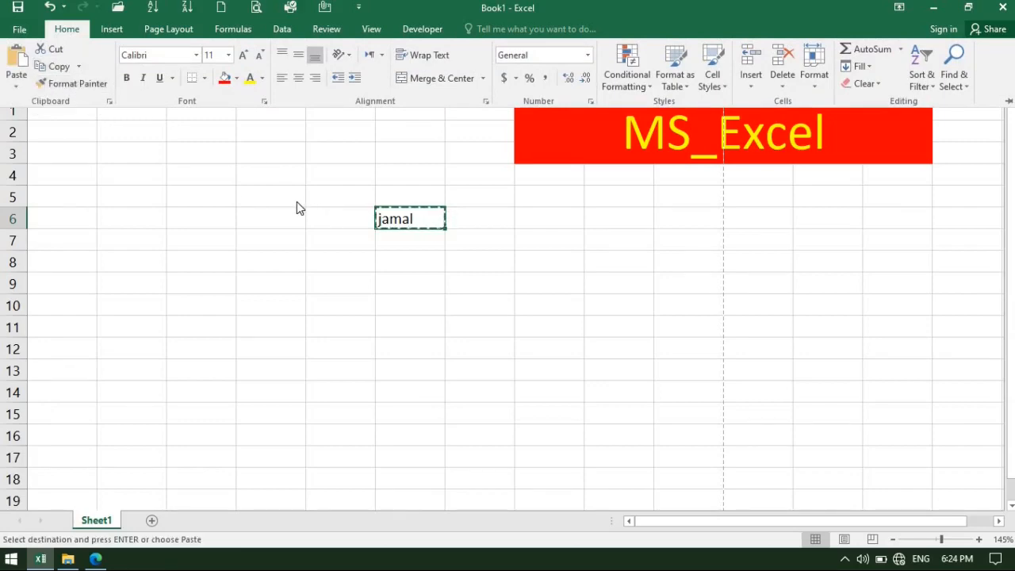
left_click(296, 201)
left_click(296, 202)
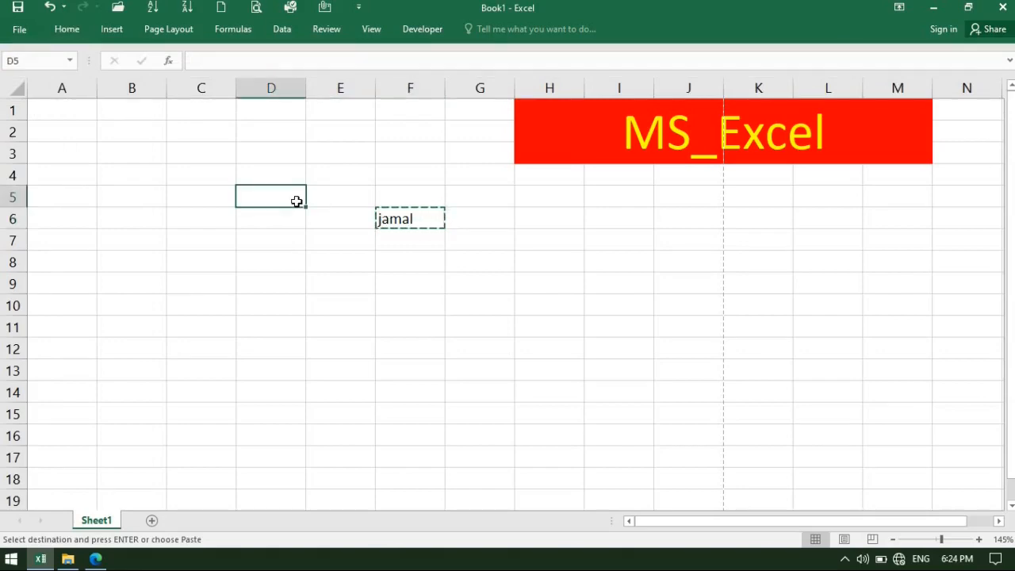
key("ctrl+v")
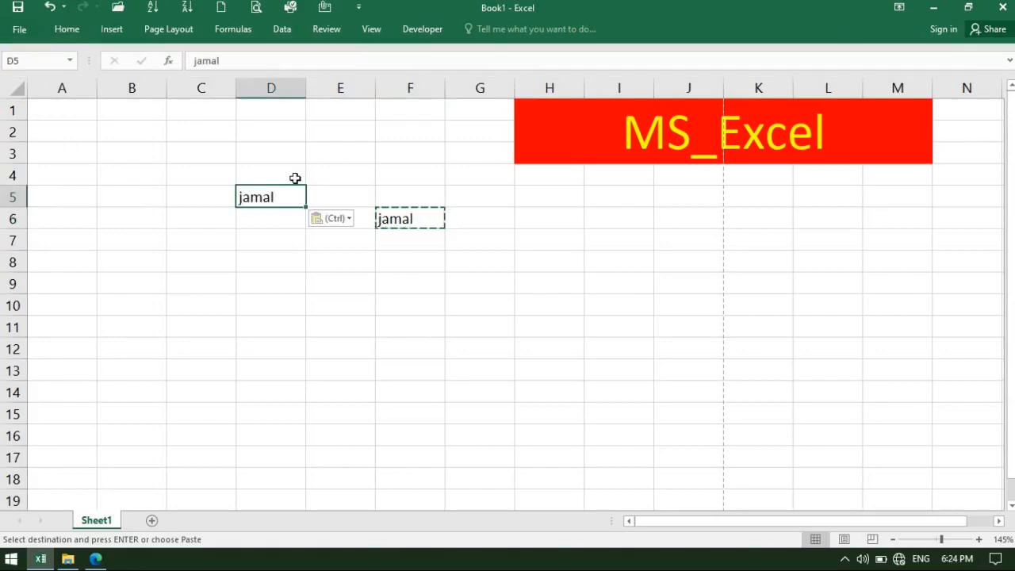
left_click(65, 29)
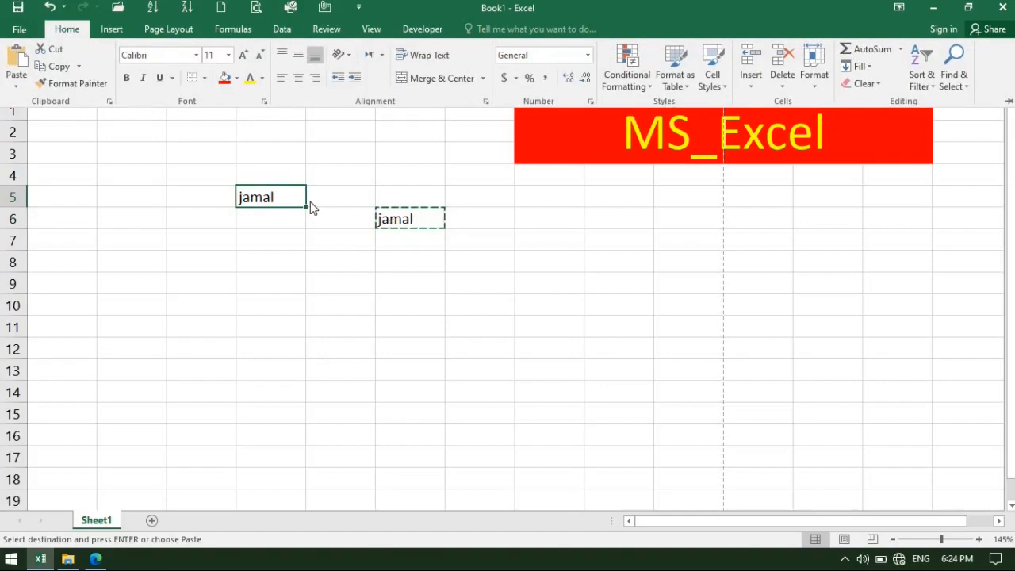
left_click(290, 197)
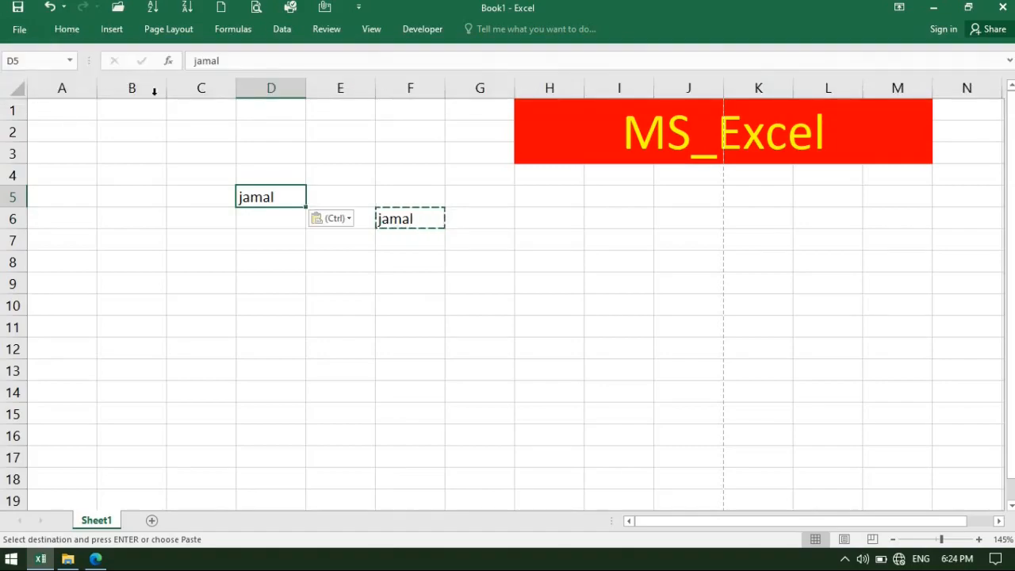
left_click(66, 29)
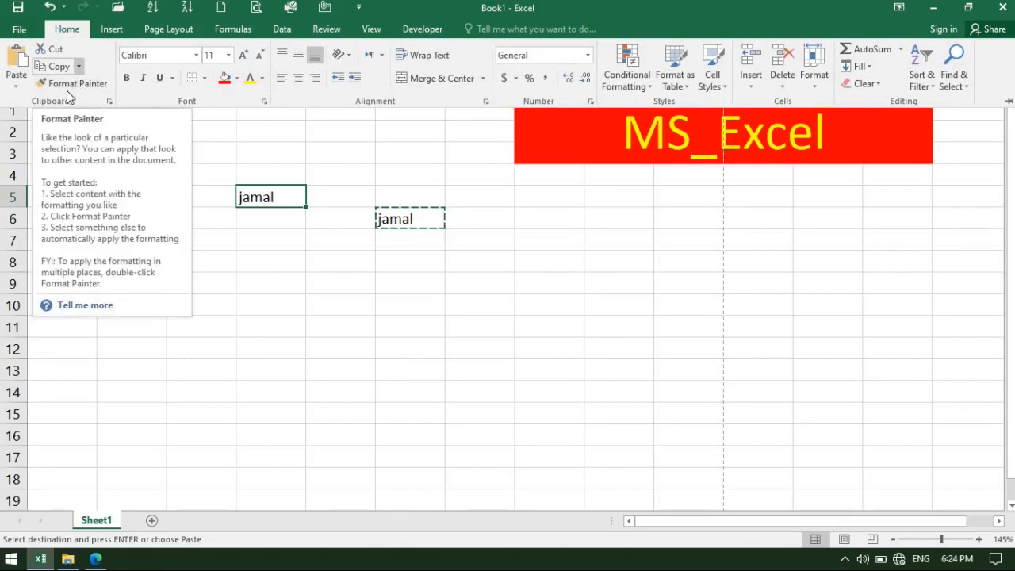
left_click(358, 8)
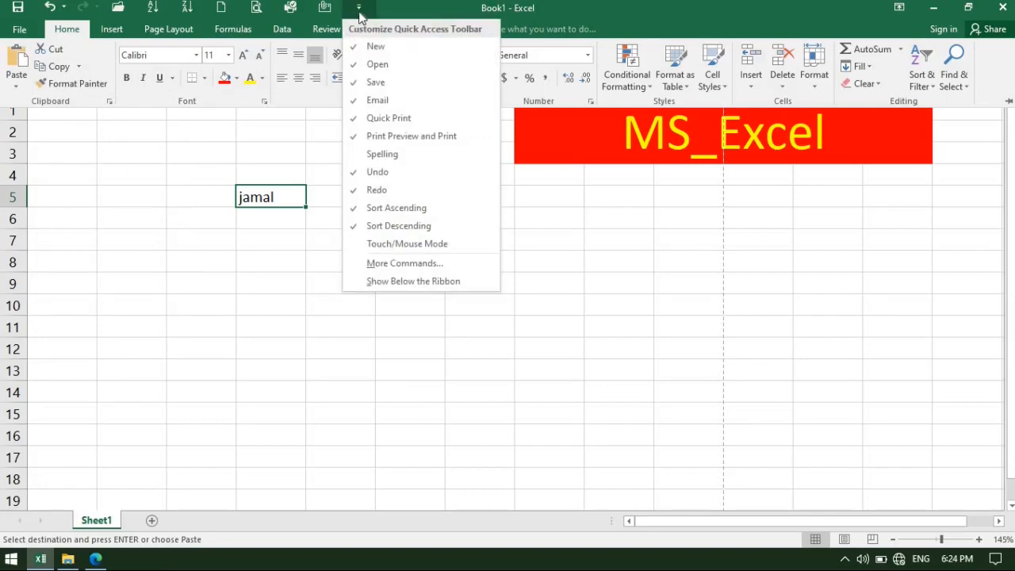
left_click(116, 233)
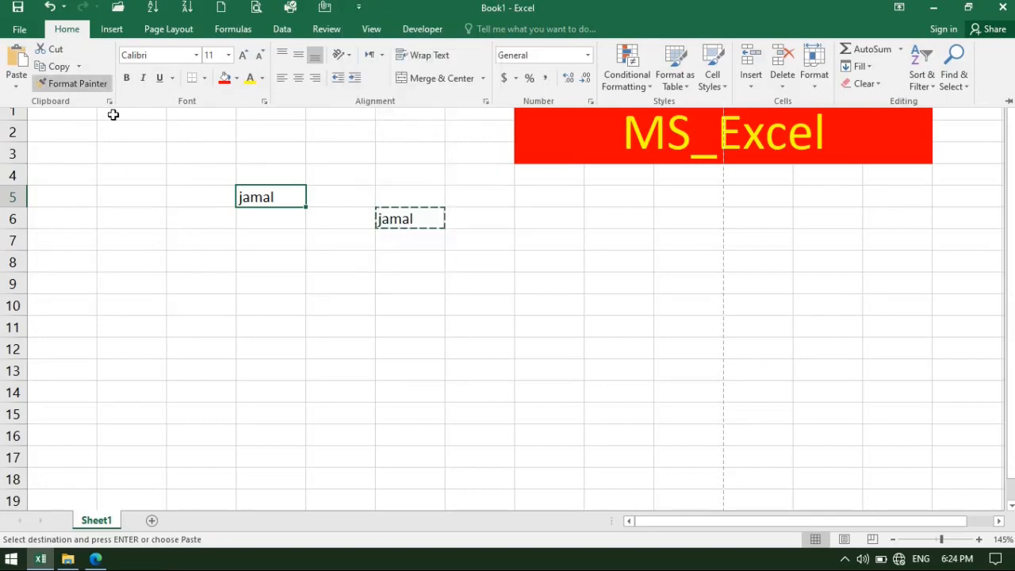
left_click(339, 202)
left_click(340, 202)
Erase the name from cell F6 and select cell D5
left_click(399, 220)
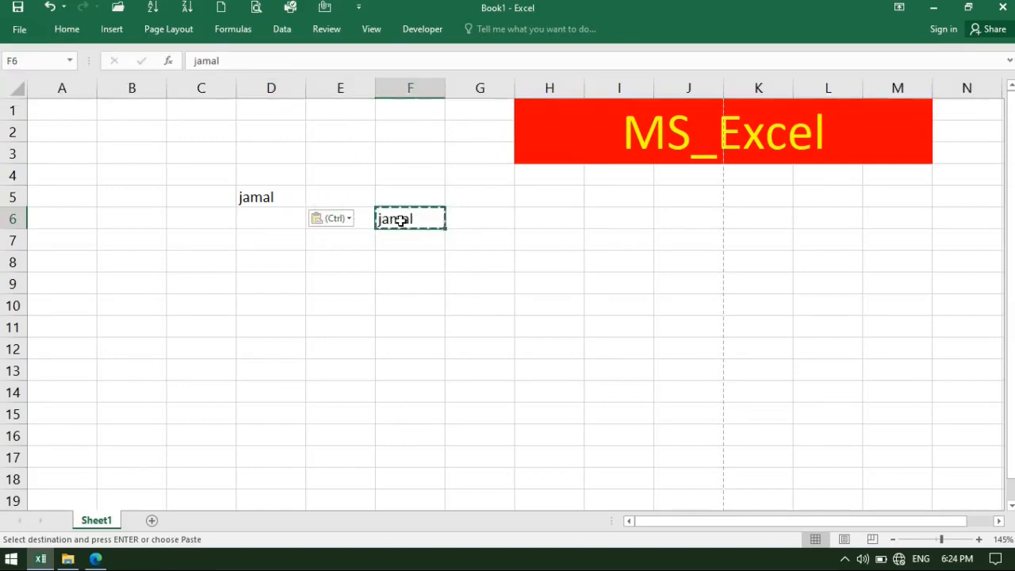
key("BackSpace")
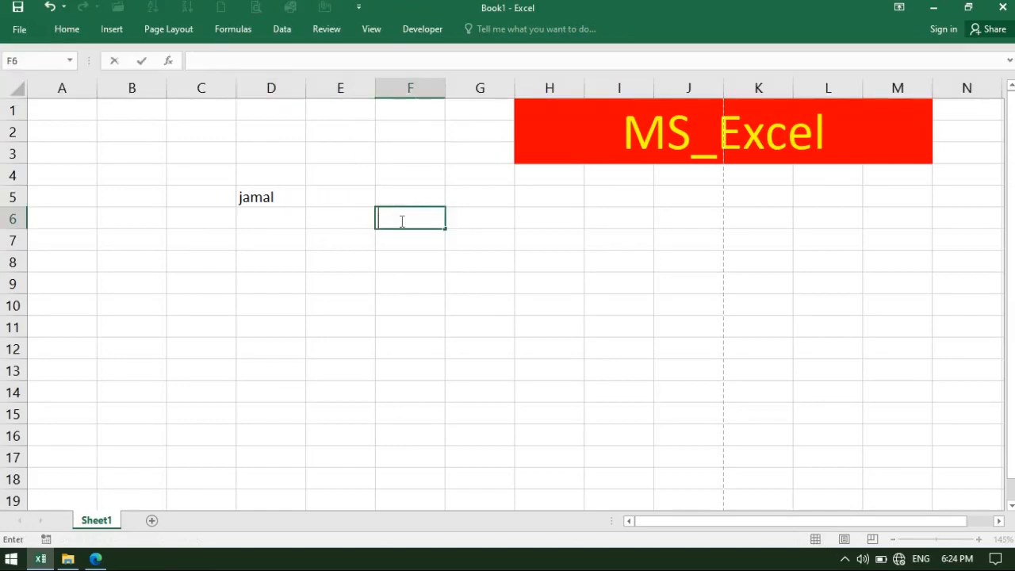
left_click(67, 29)
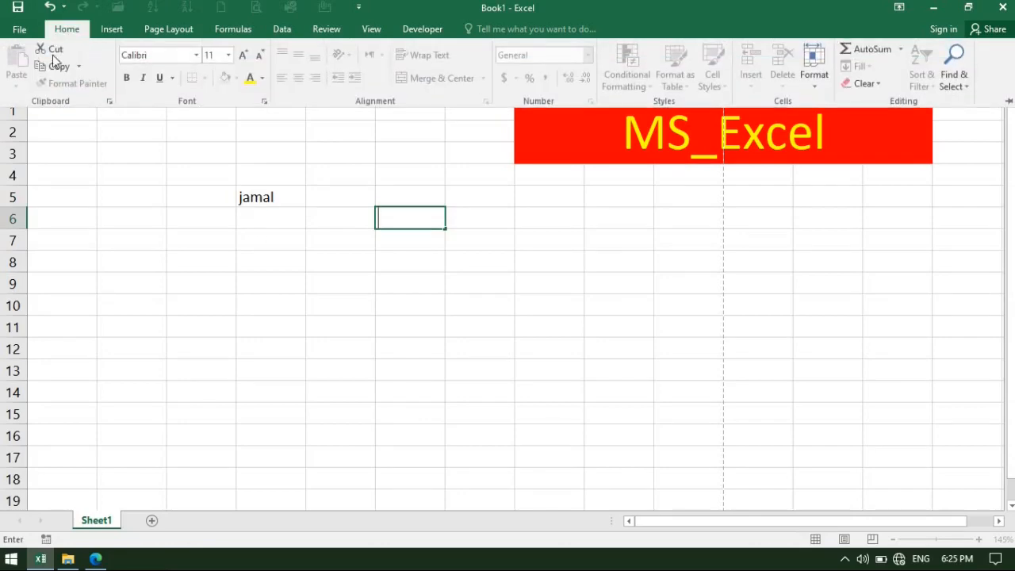
left_click(266, 204)
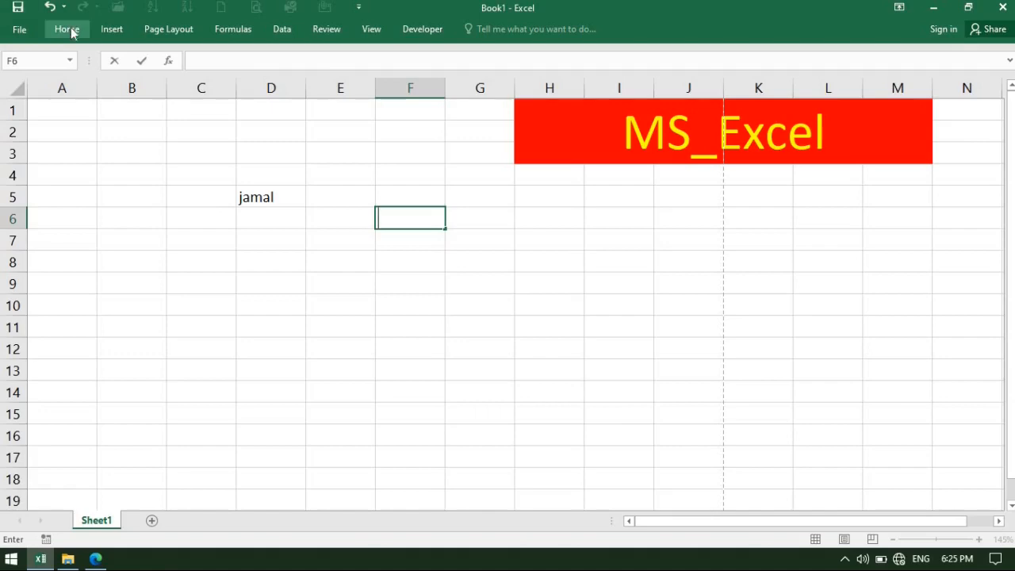
left_click(70, 30)
left_click(264, 198)
left_click(264, 197)
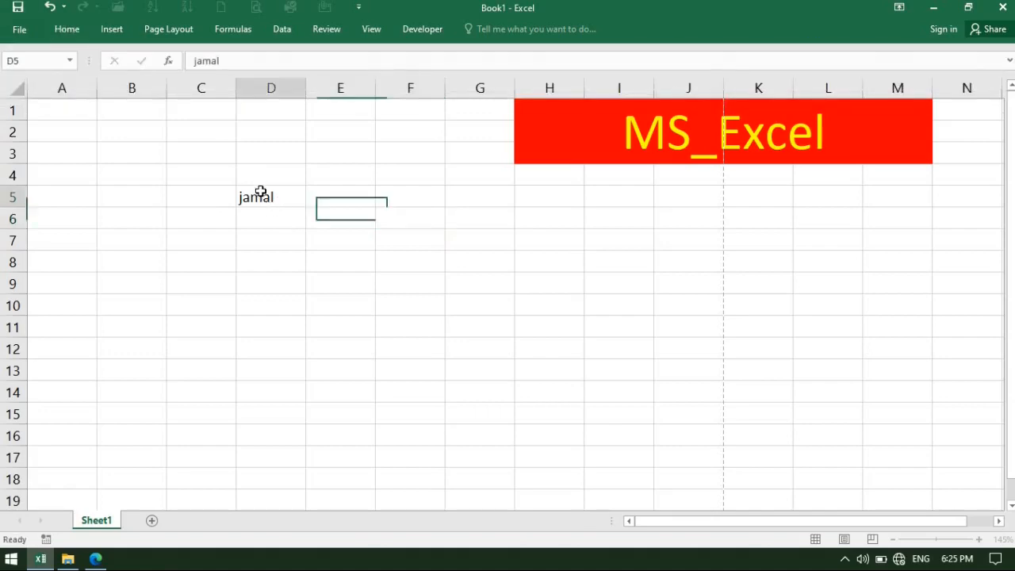
Make the name in cell D5 underlined, italic and bold
left_click(77, 30)
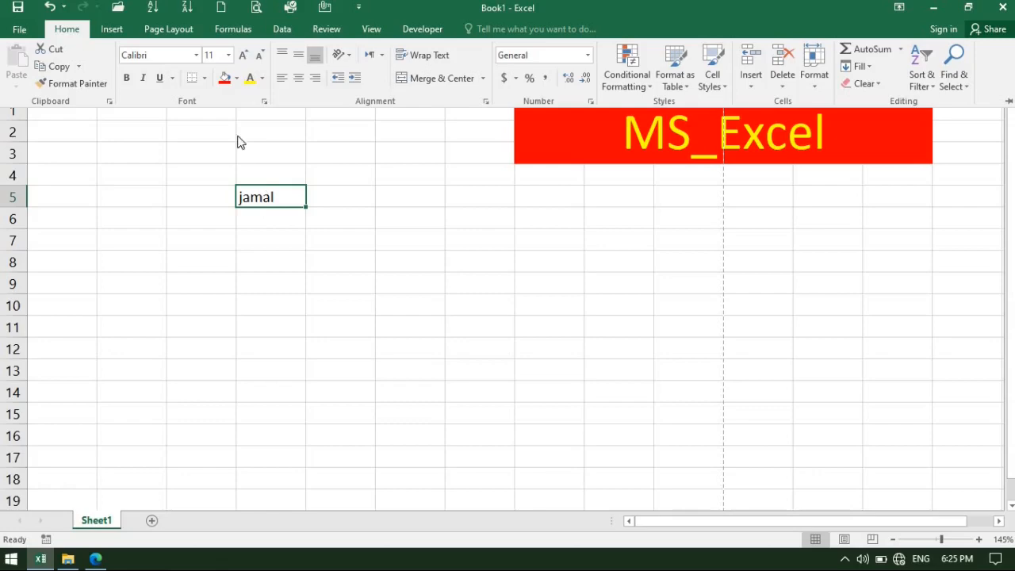
left_click(159, 78)
left_click(143, 81)
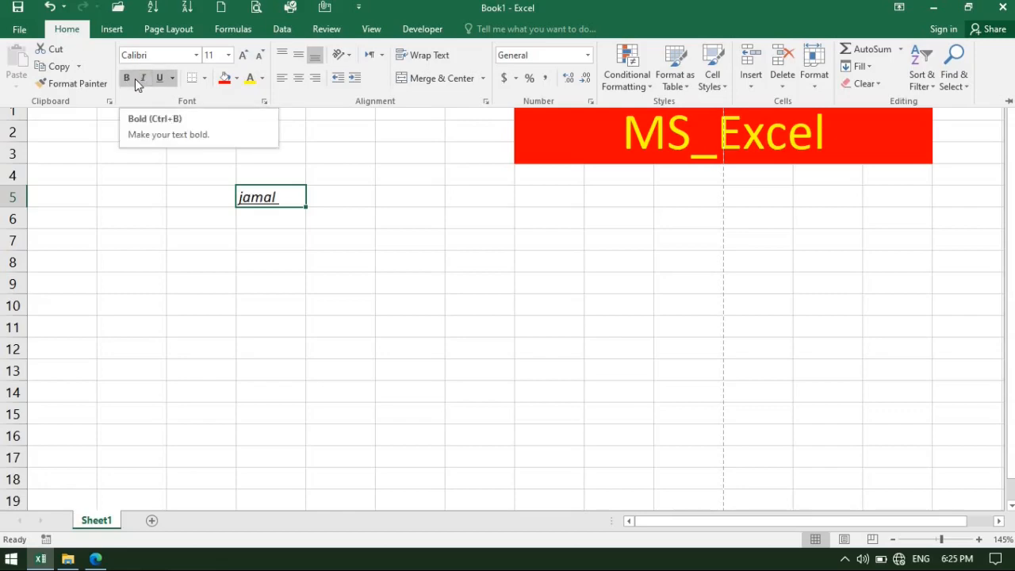
left_click(127, 79)
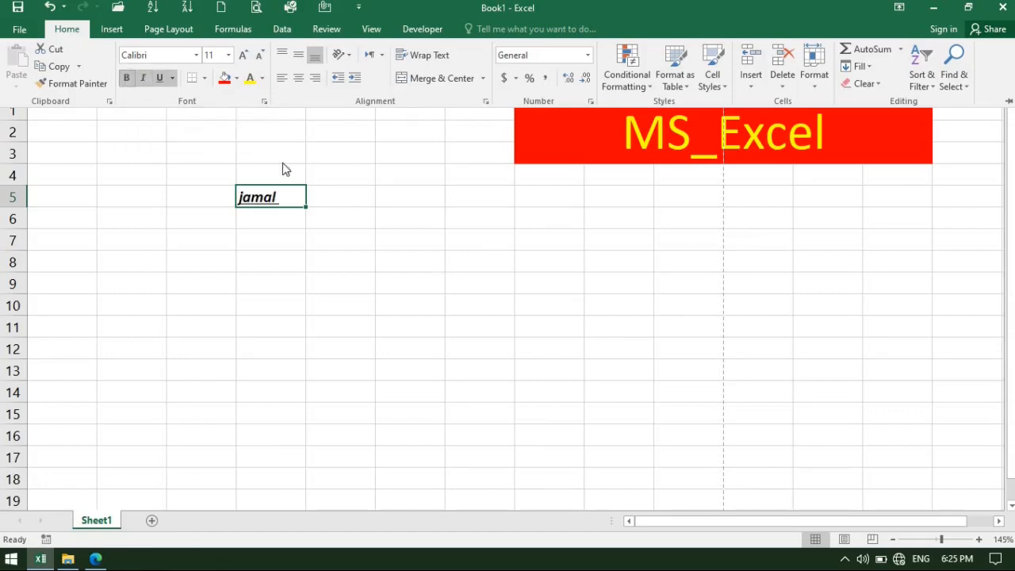
Give cell D5 a standard red fill and set its text color to standard yellow
left_click(237, 77)
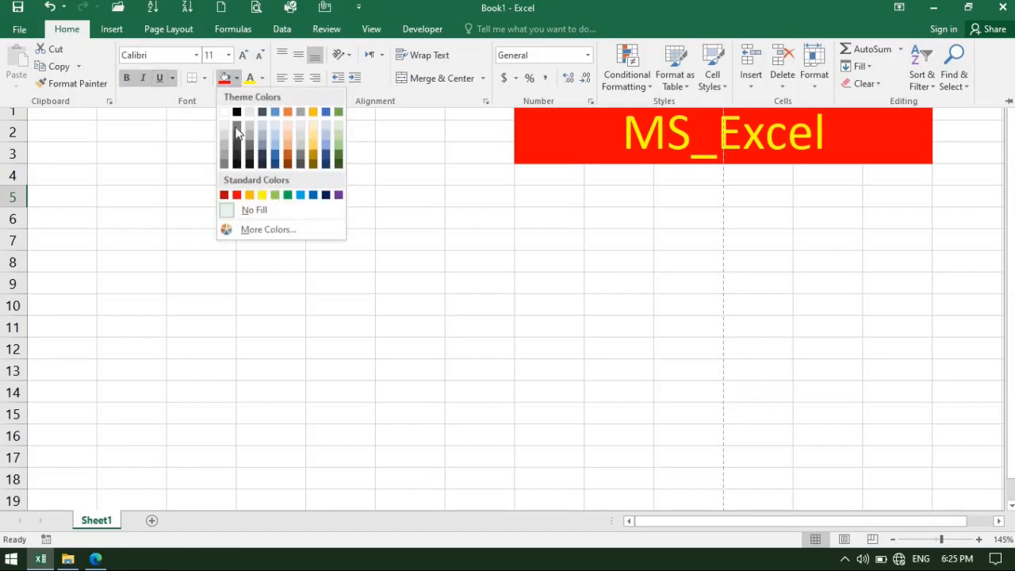
left_click(237, 194)
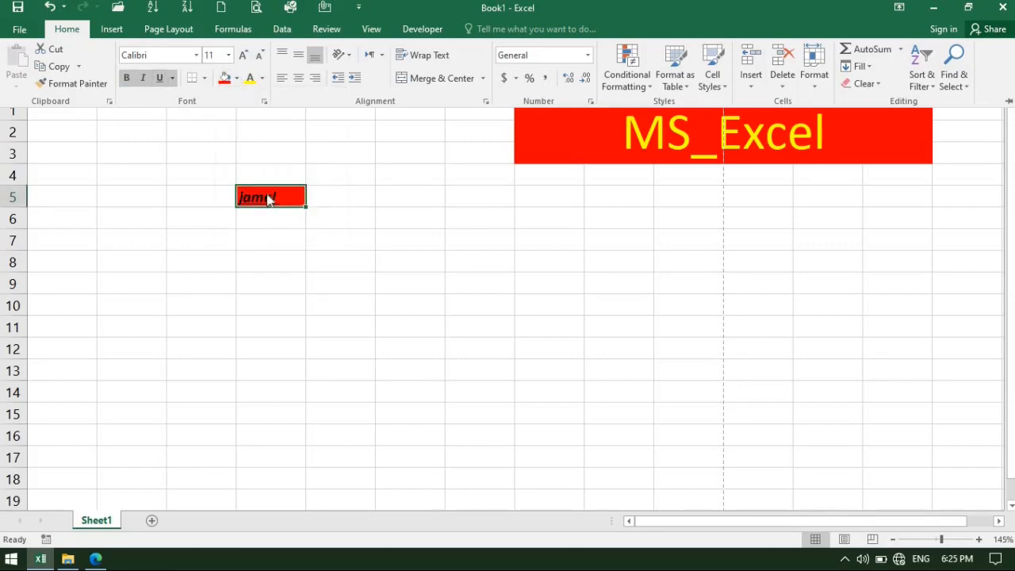
left_click(262, 77)
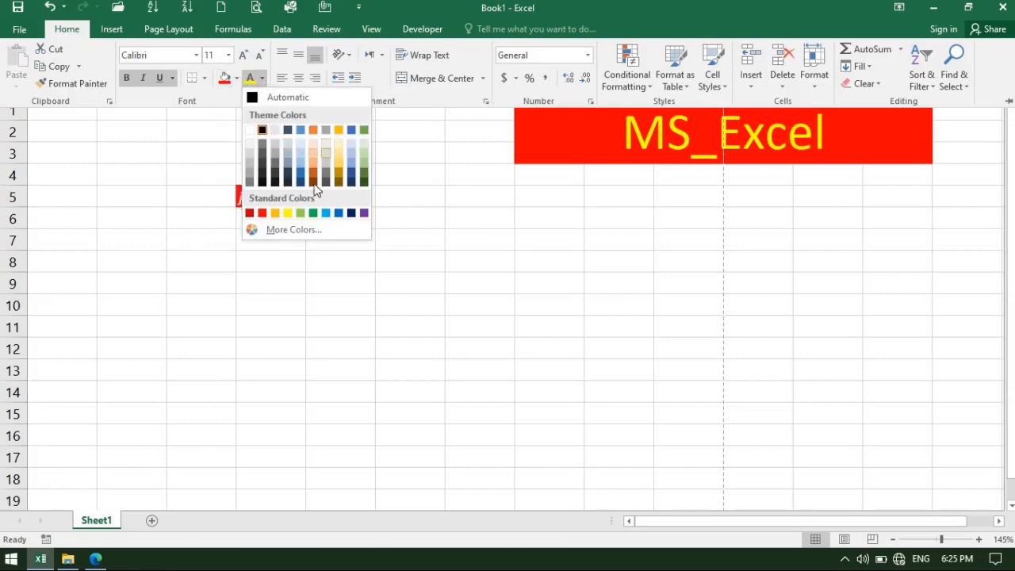
left_click(288, 212)
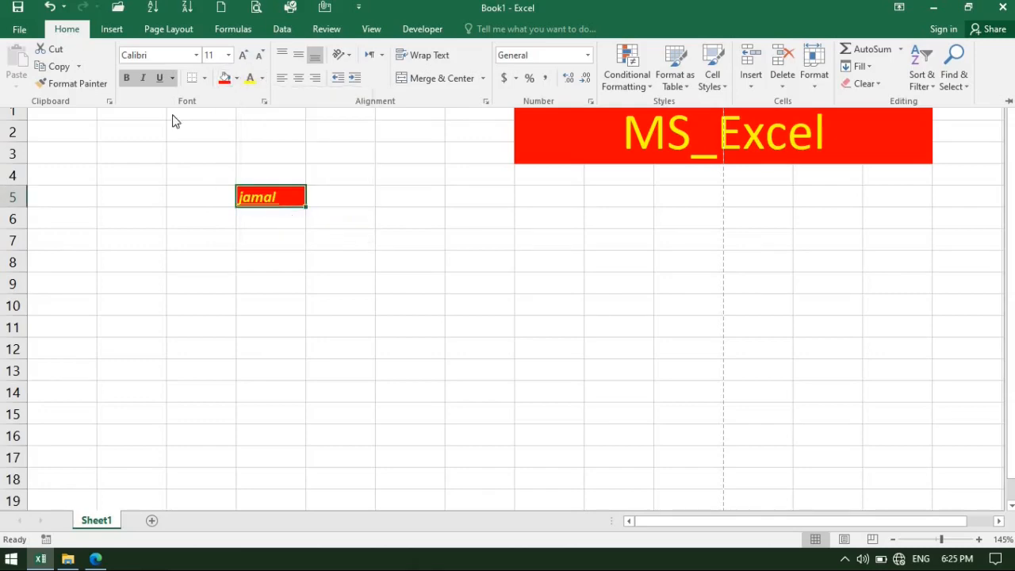
Enter another sample first name in cell F5
left_click(389, 204)
left_click(389, 203)
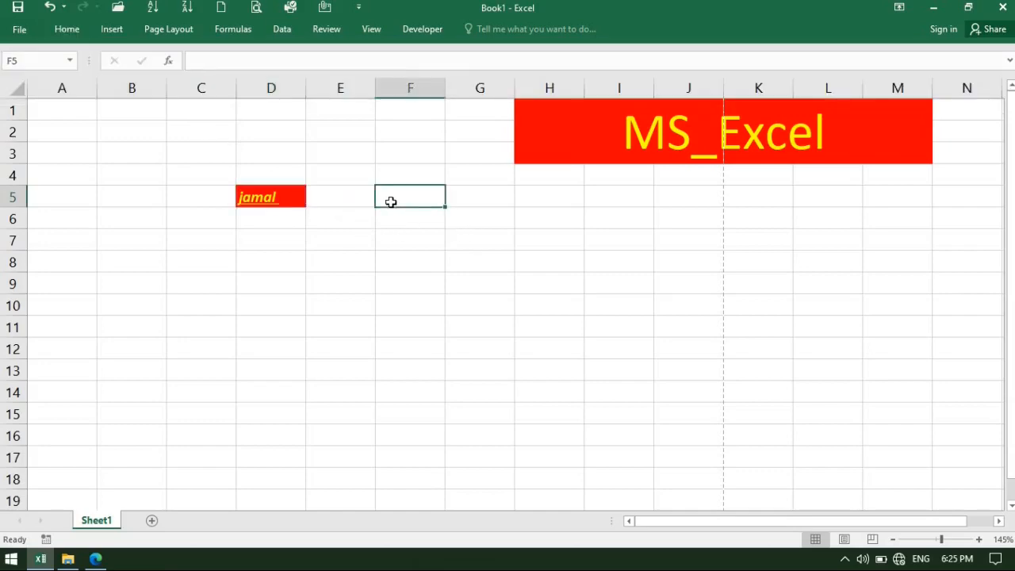
left_click(66, 30)
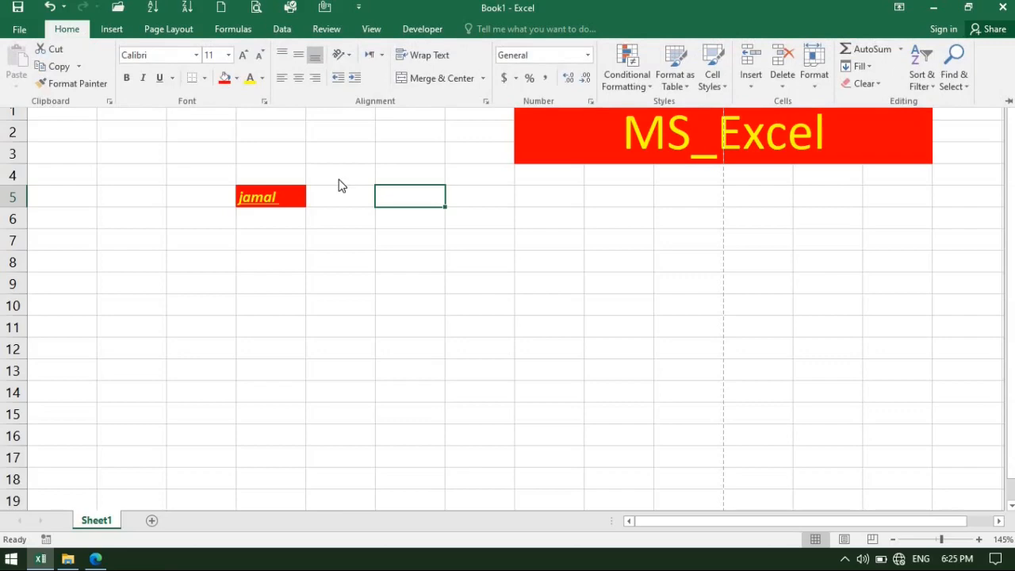
type("ali")
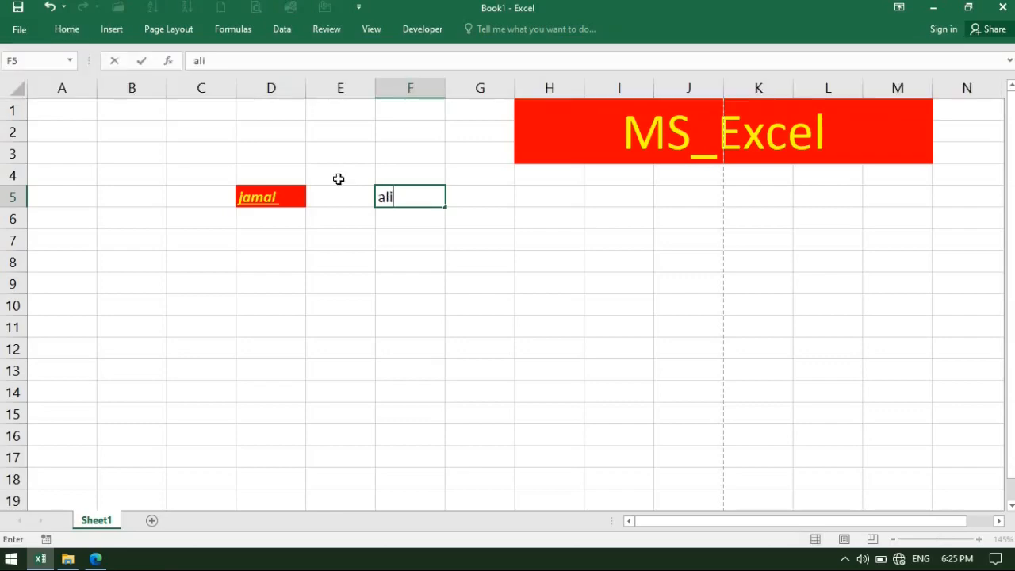
left_click(67, 28)
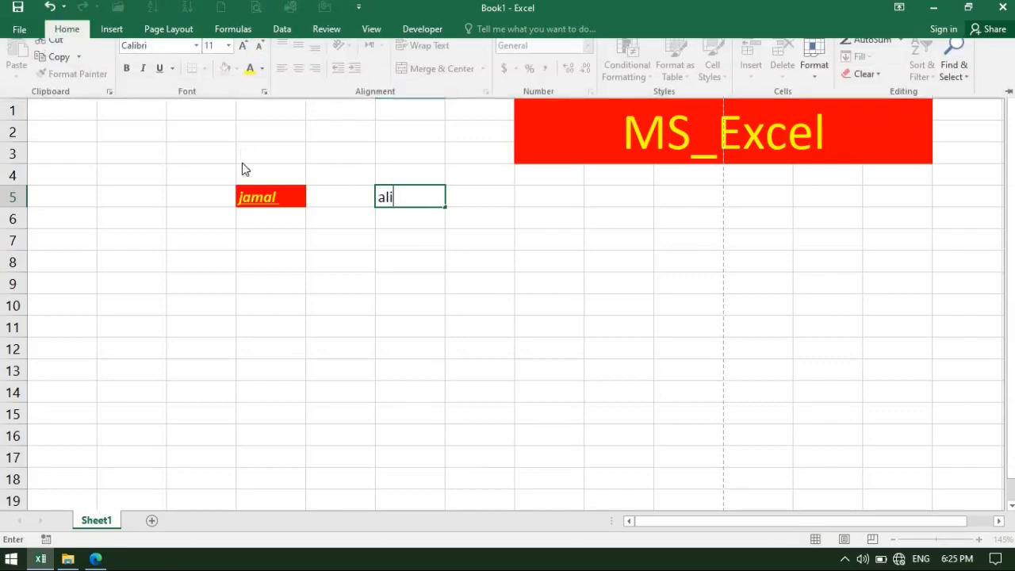
left_click(267, 196)
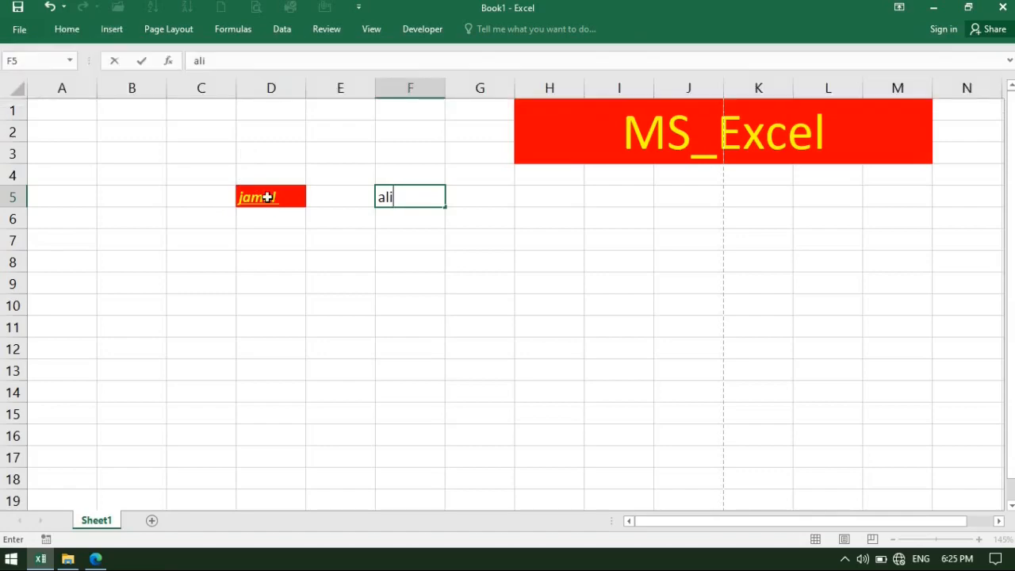
left_click(66, 29)
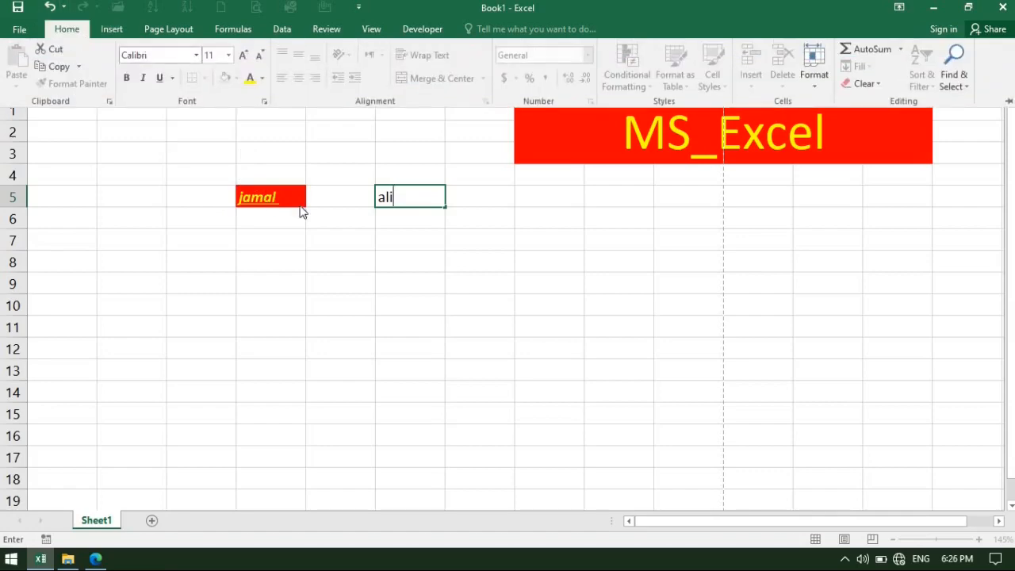
Copy the formatting of cell D5 onto cell F5 with Format Painter
left_click(256, 201)
left_click(261, 197)
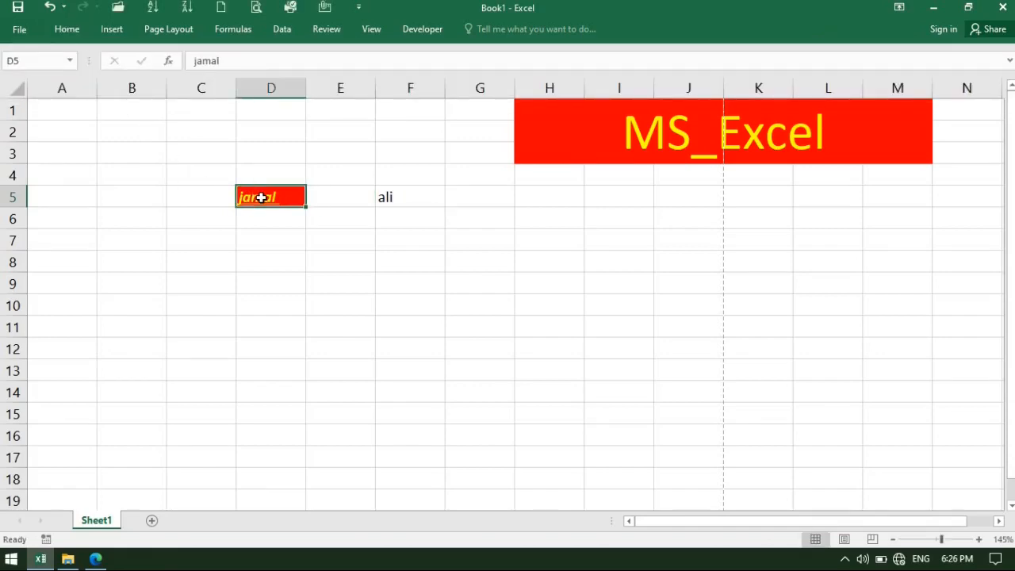
left_click(68, 30)
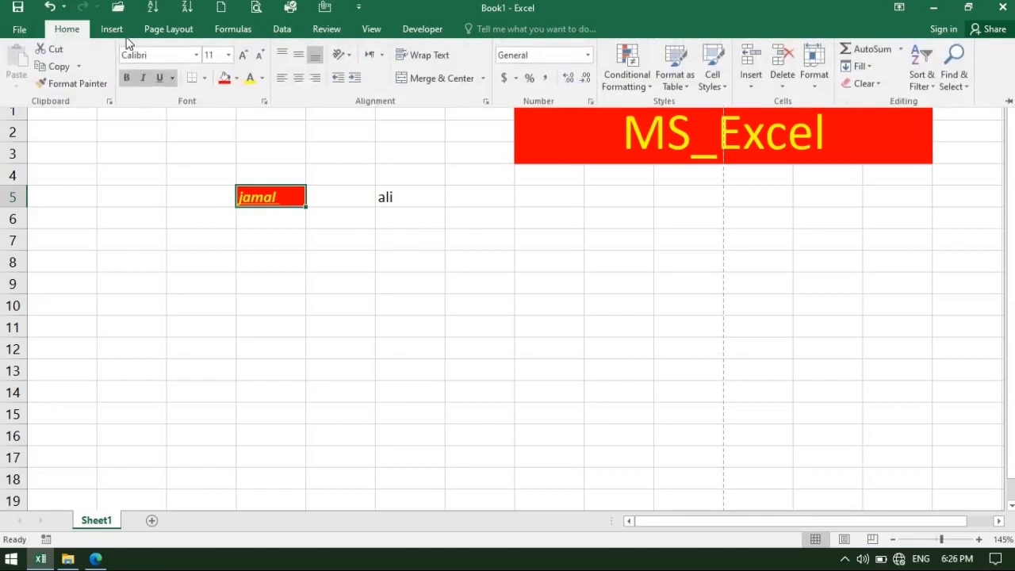
left_click(81, 81)
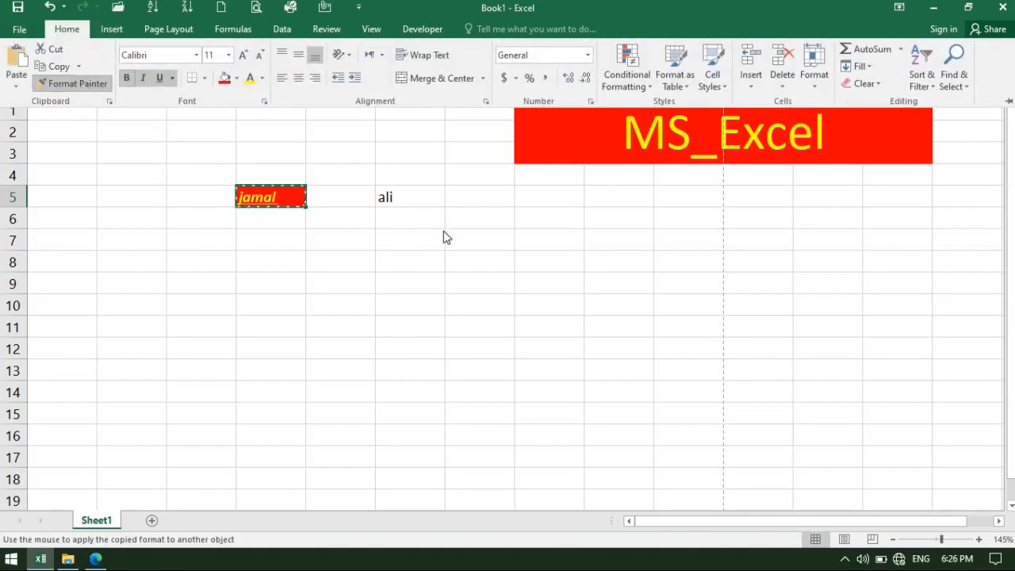
left_click(388, 198)
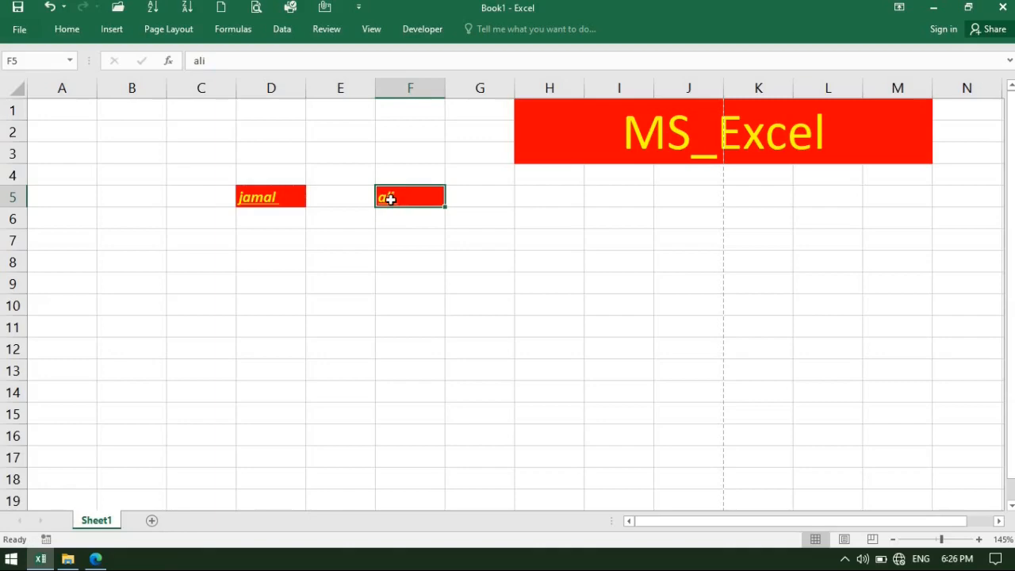
Select the empty cell E4 and look through the list of available fonts without applying one
left_click(66, 30)
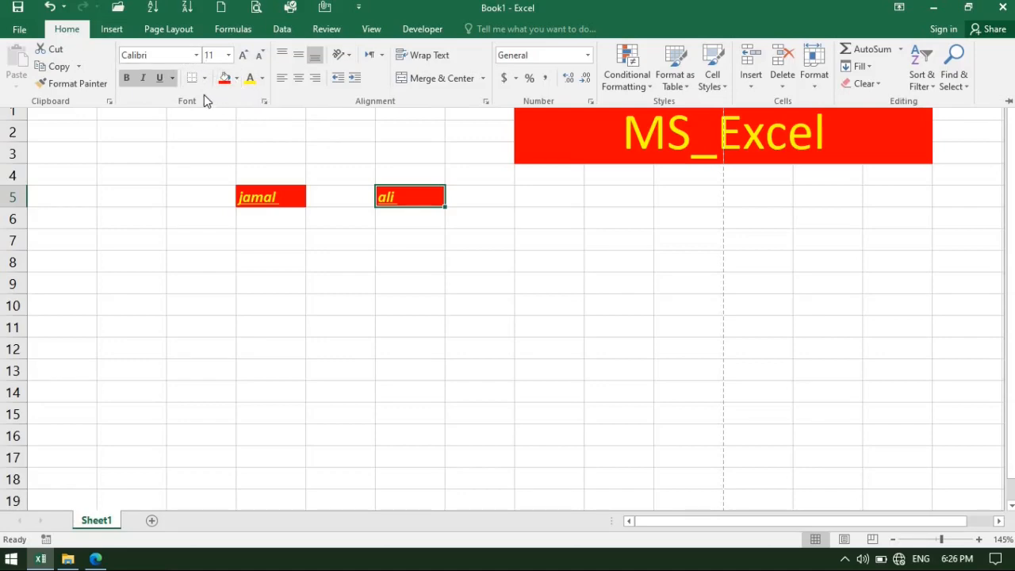
left_click(347, 171)
left_click(347, 171)
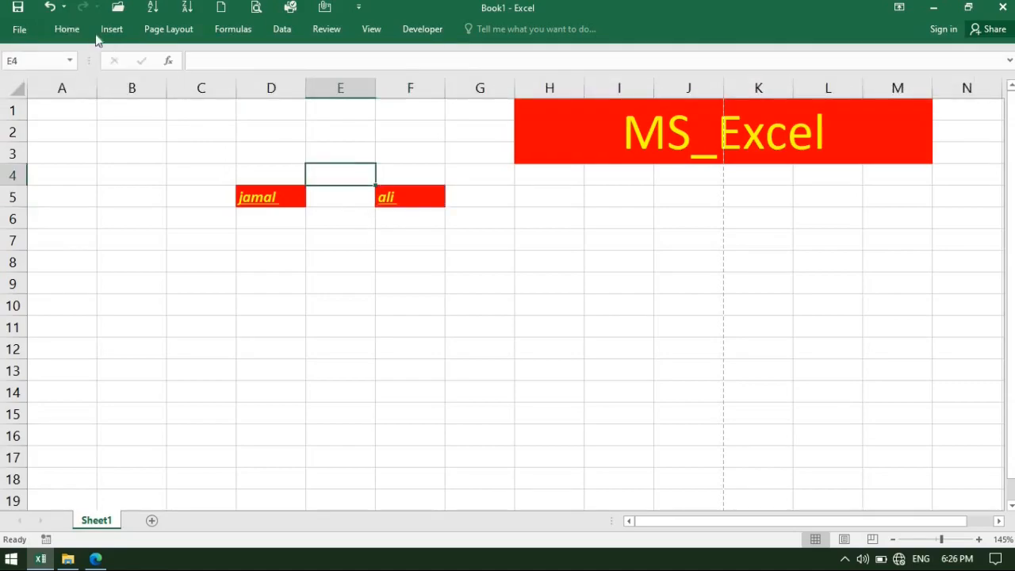
left_click(66, 29)
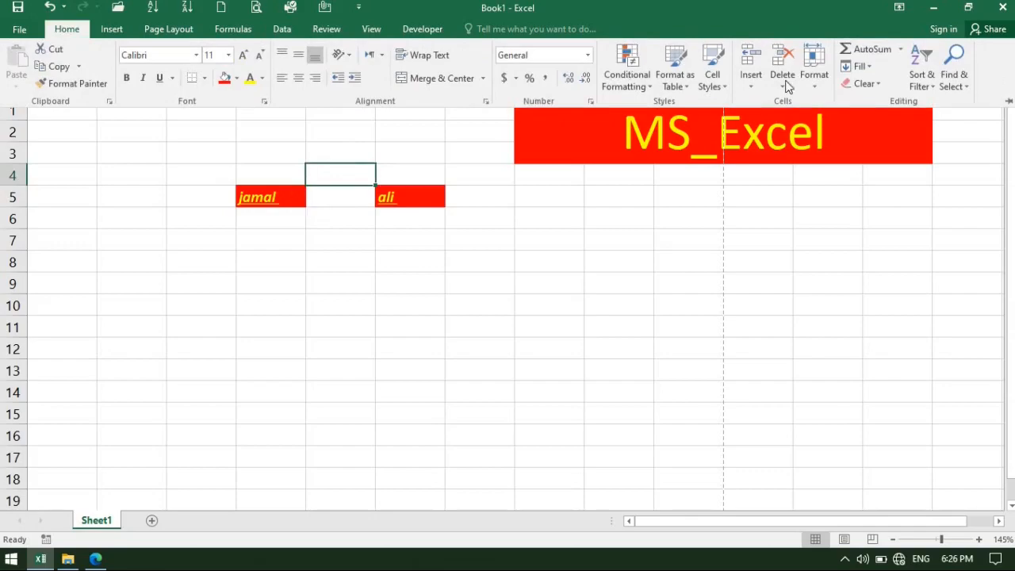
left_click(197, 56)
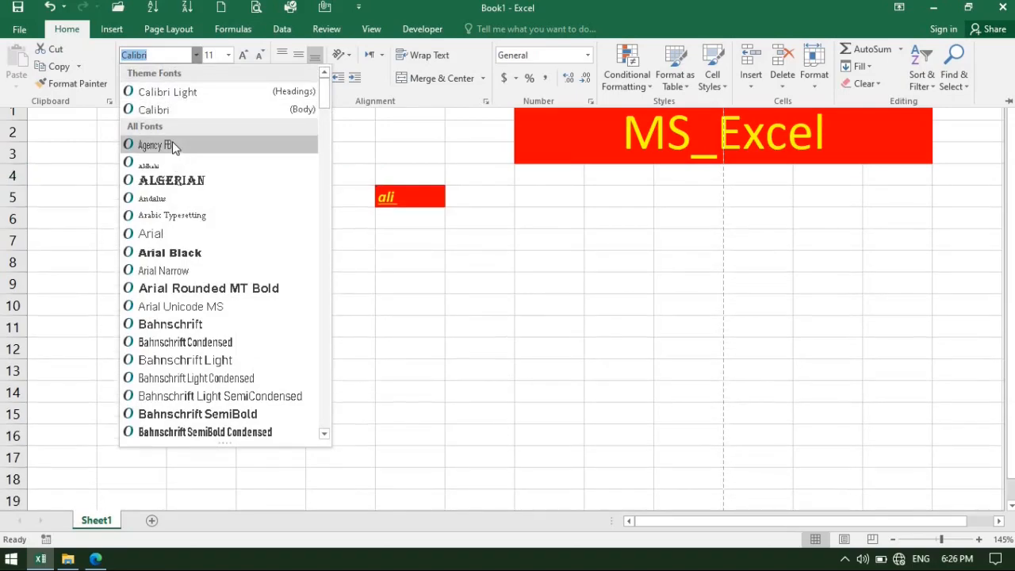
key("Down")
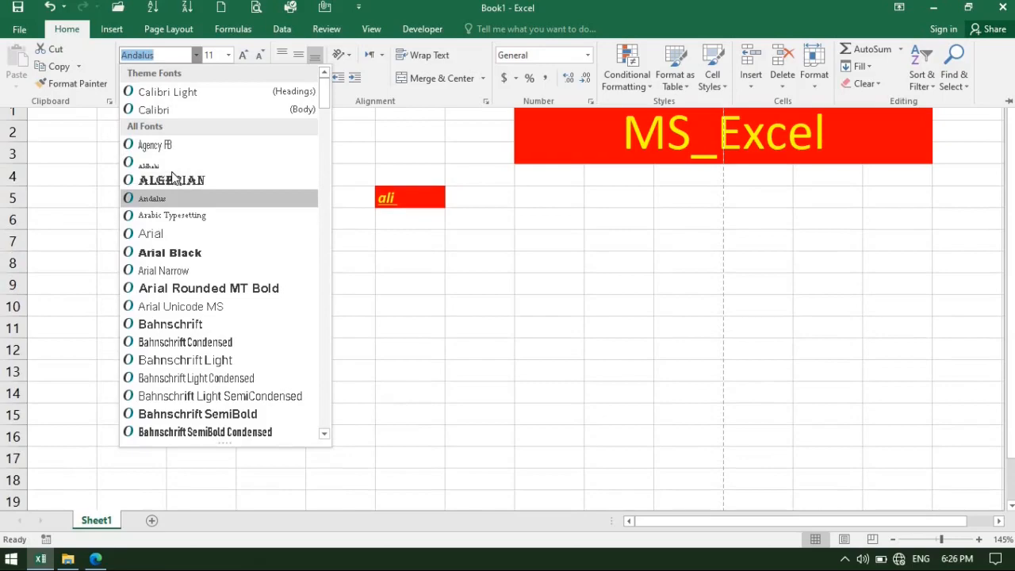
key("Down")
key("Down")
key("Down")
key("Down")
key("Down")
key("Down")
key("Down")
key("Down")
key("Down")
key("Down")
key("Down")
key("Down")
key("Down")
key("Down")
key("Down")
key("Down")
key("Down")
key("Down")
key("Down")
key("Down")
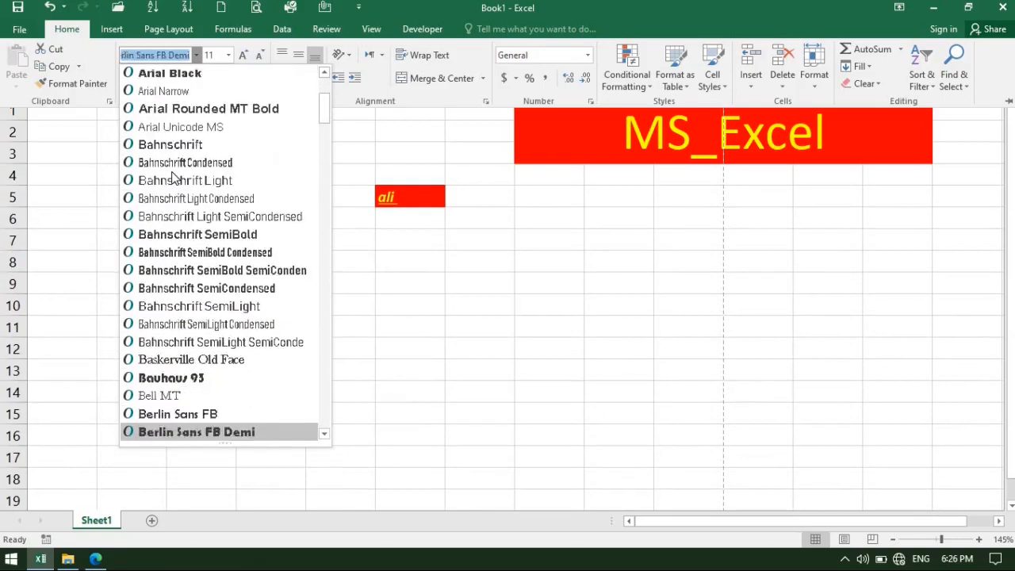
key("Down")
key("Down")
key("Down")
key("Down")
key("Down")
key("Down")
key("Down")
key("Down")
key("Down")
key("Down")
key("Down")
key("Down")
key("Down")
key("Down")
key("Up")
key("Up")
key("Up")
key("Up")
key("Up")
key("Up")
key("Up")
key("Up")
key("Up")
key("Up")
key("Up")
key("Up")
key("Up")
key("Up")
key("Up")
key("Up")
key("Up")
key("Up")
key("Up")
key("Up")
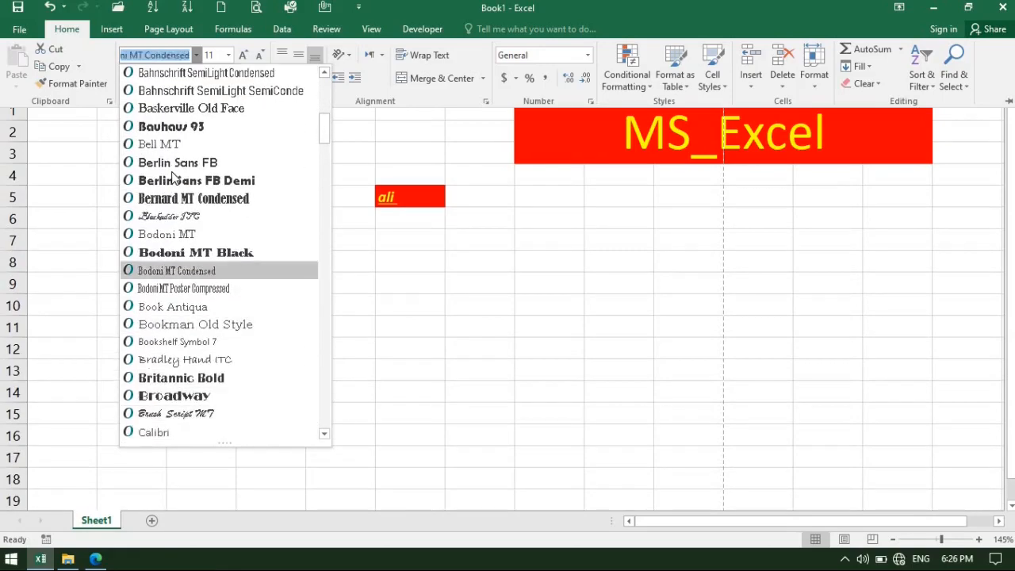
key("Up")
key("Up")
key("Up")
key("Up")
key("Up")
key("Up")
key("Up")
key("Up")
key("Up")
key("Up")
key("Up")
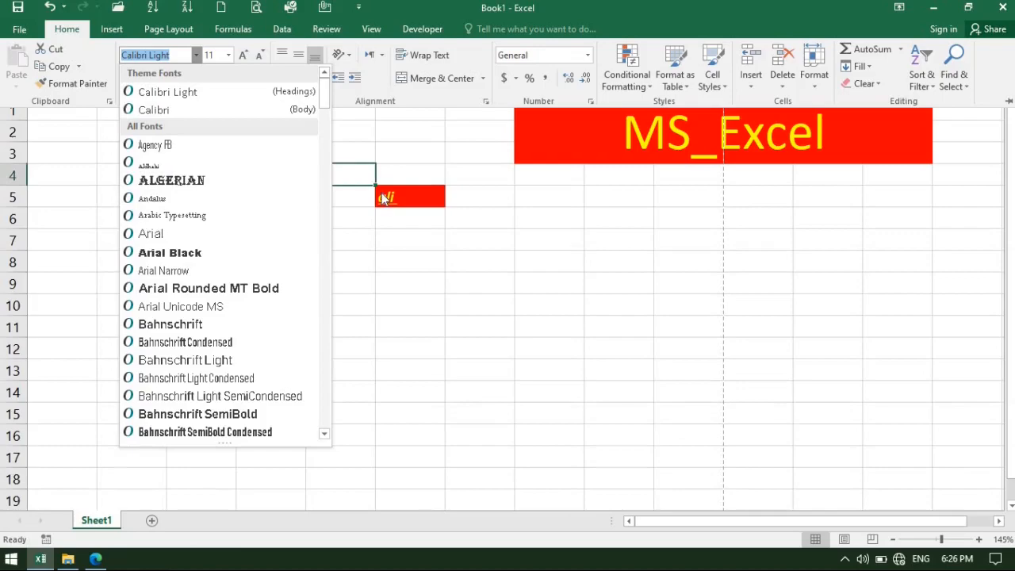
key("Escape")
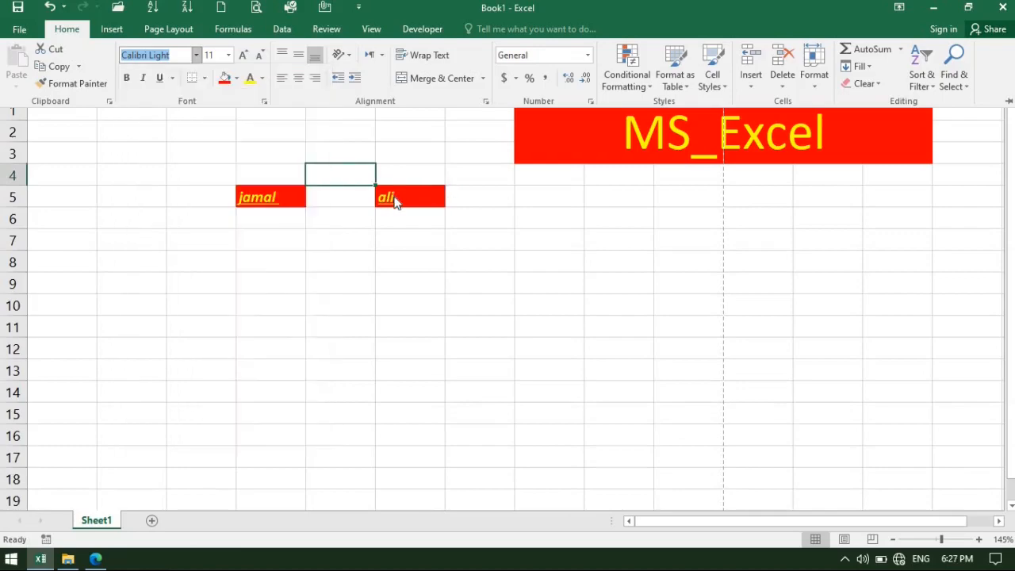
key("Escape")
Select cell F5 and examine the available font sizes, border styles and fill colors
left_click(275, 197)
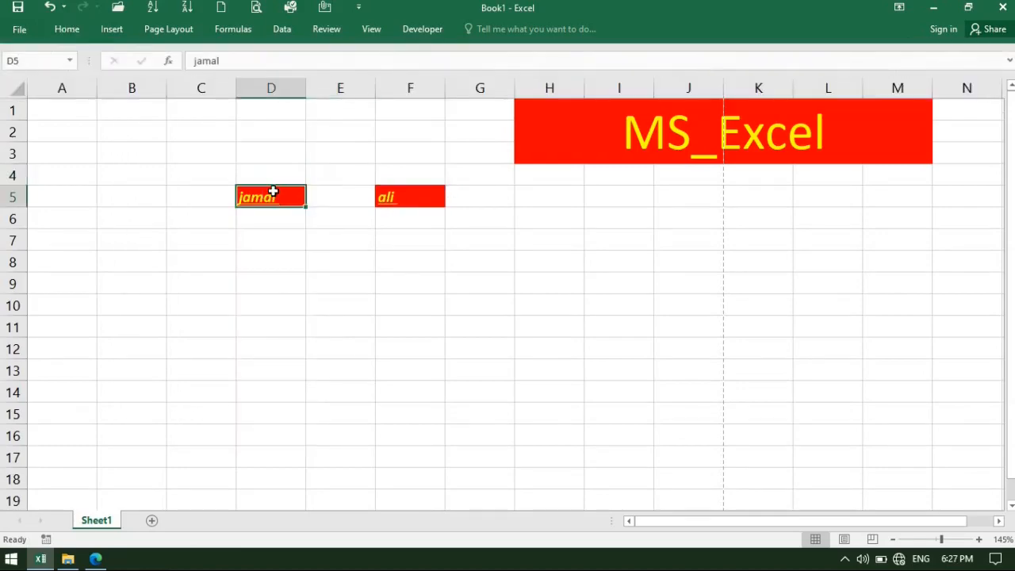
left_click(407, 197)
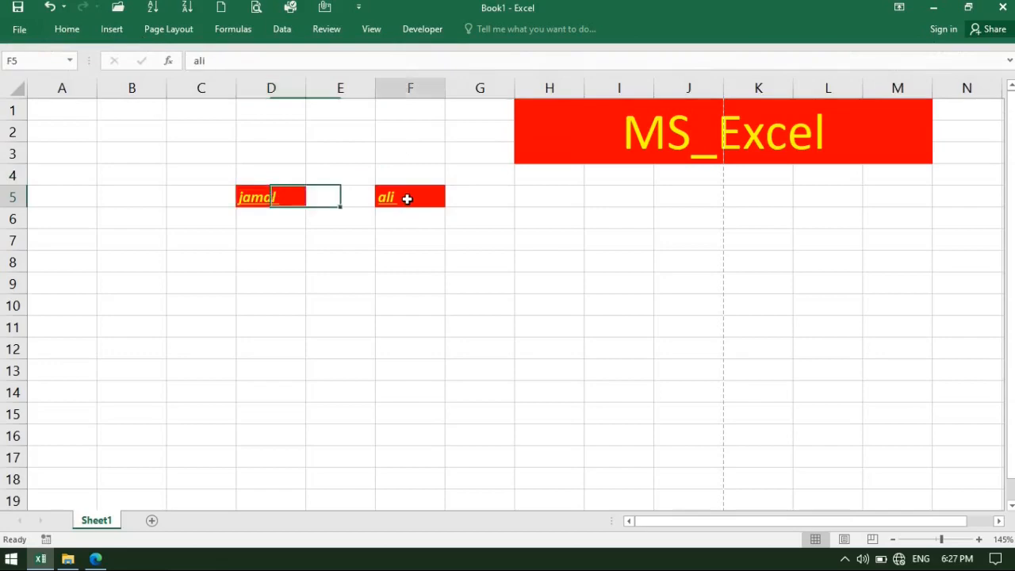
left_click(69, 31)
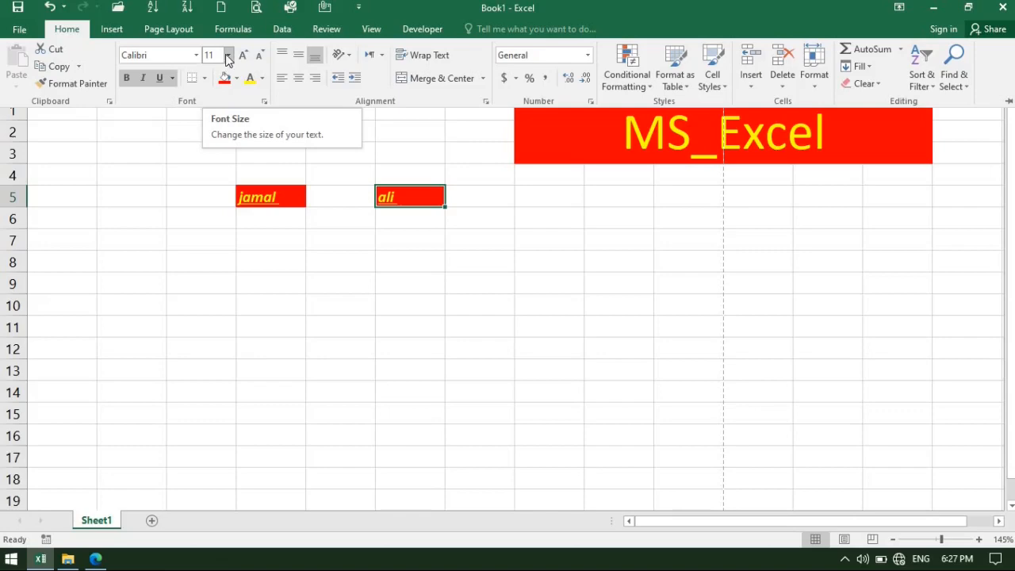
left_click(228, 56)
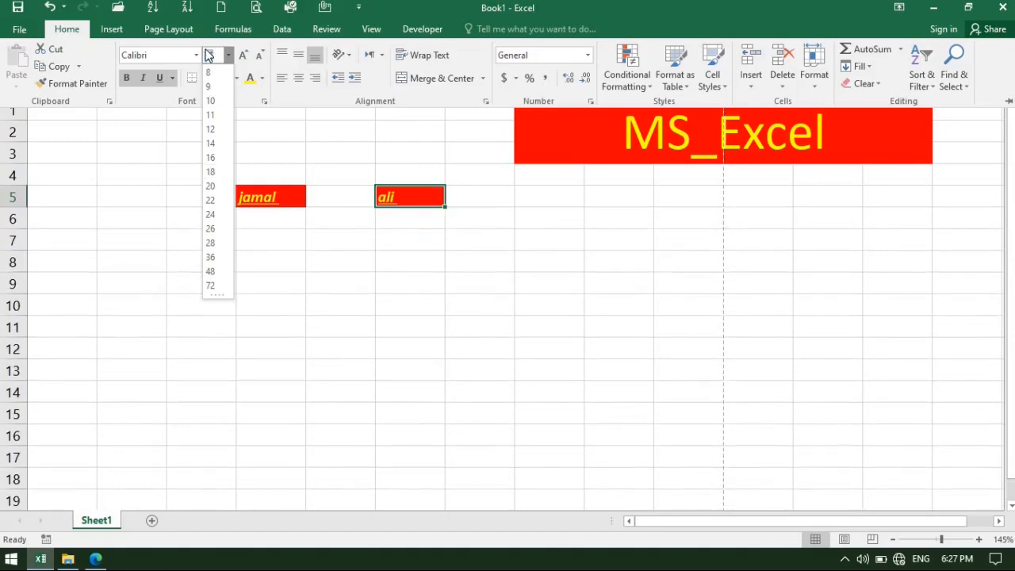
left_click(167, 135)
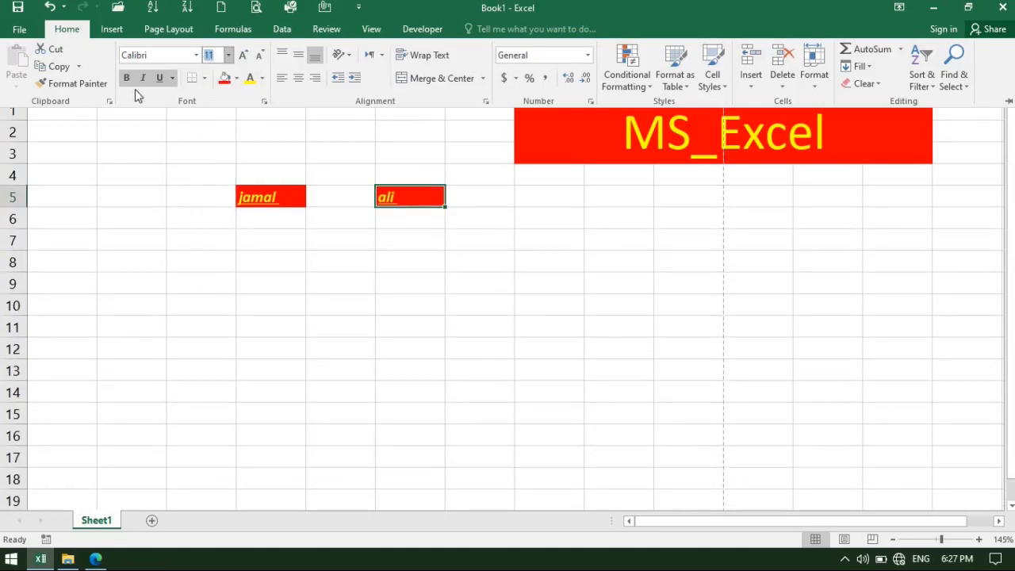
left_click(205, 81)
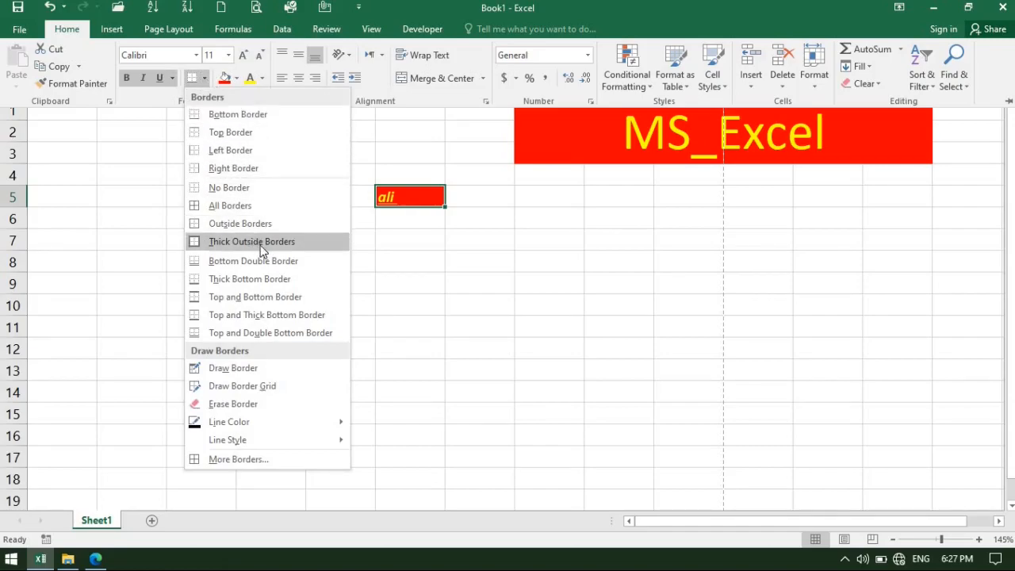
left_click(136, 183)
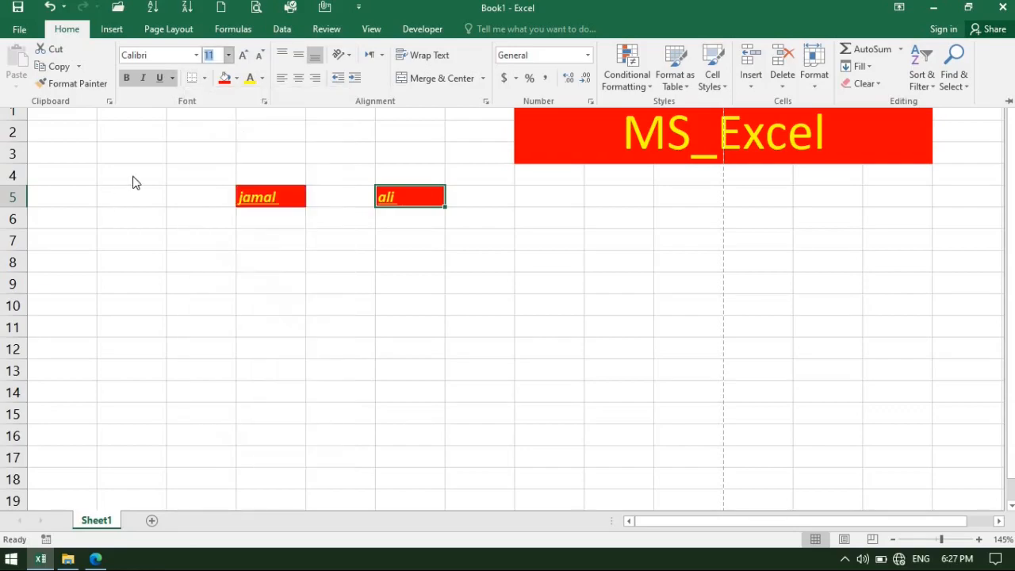
left_click(236, 79)
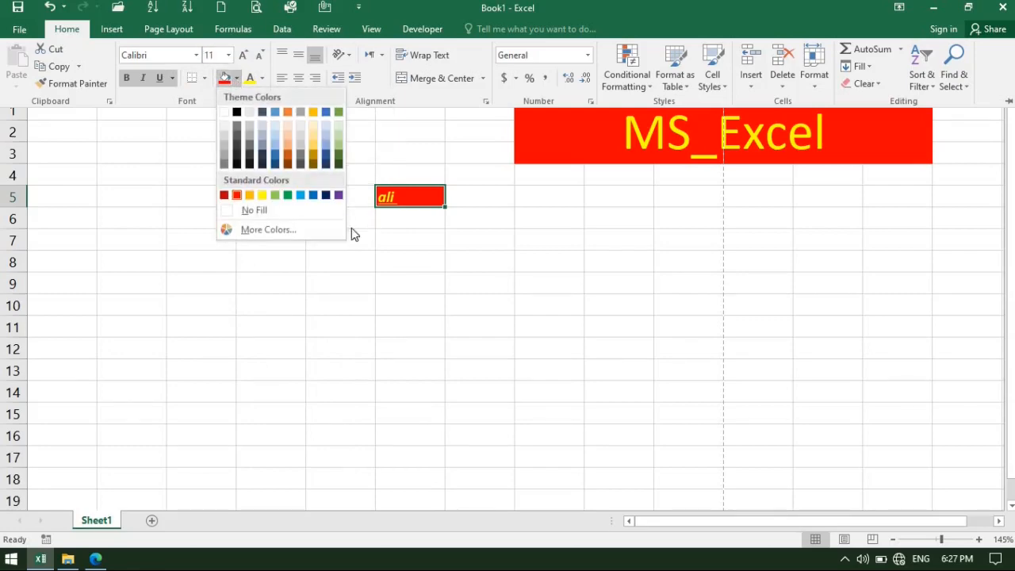
left_click(172, 146)
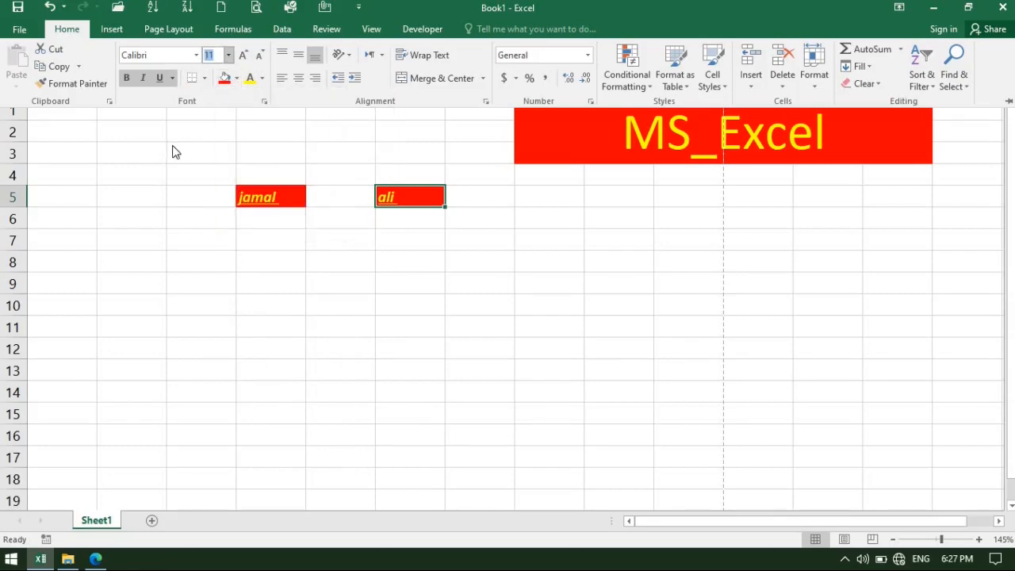
Enter a third sample first name in cell C3 and select cell C1
left_click(177, 147)
double_click(177, 147)
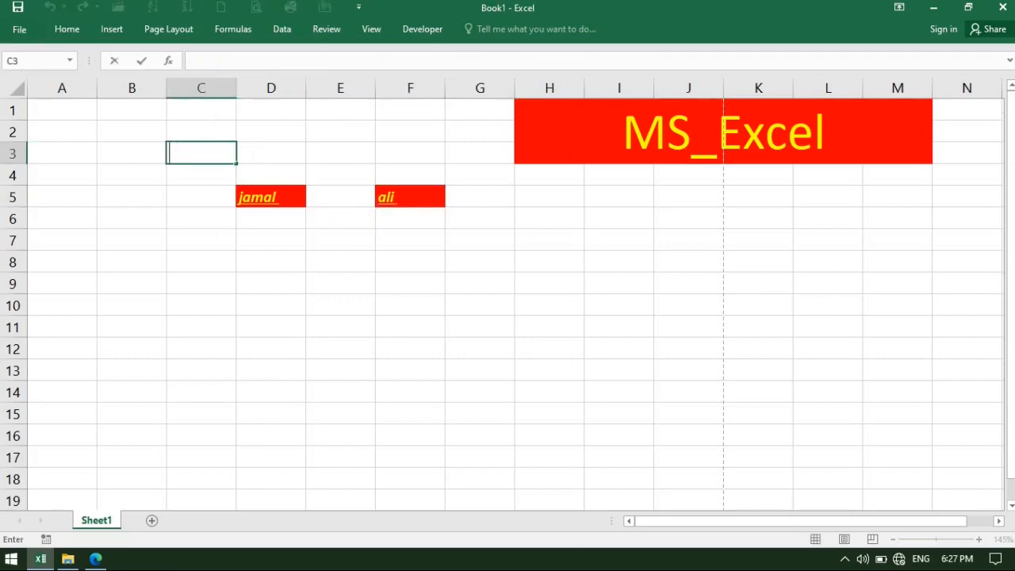
left_click(67, 30)
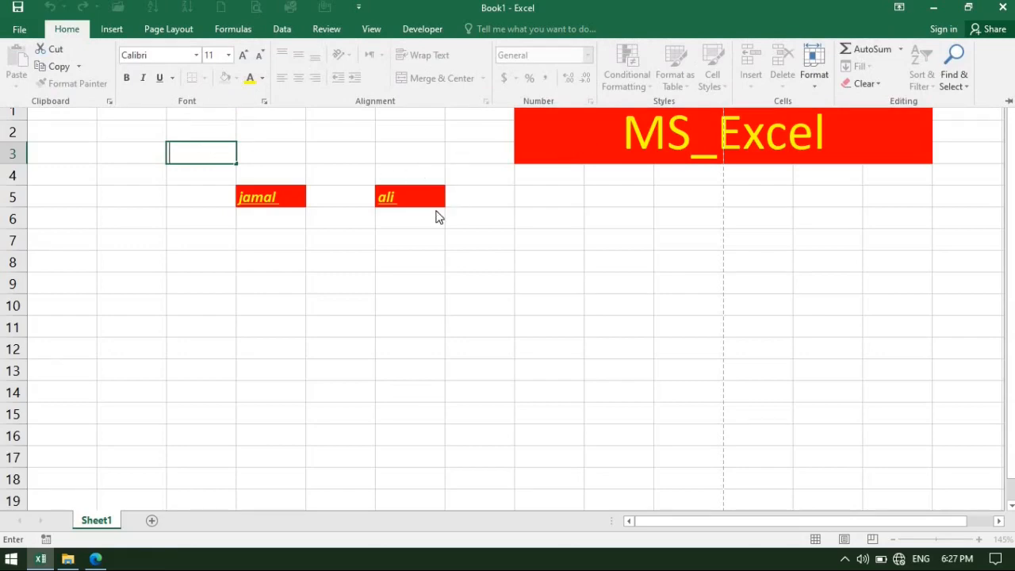
left_click(486, 217)
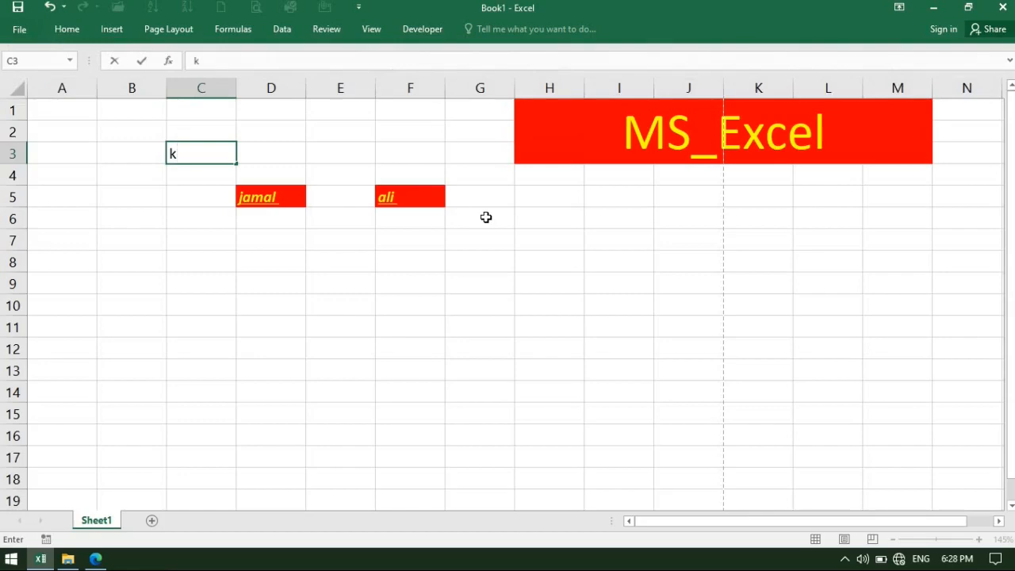
type("amal")
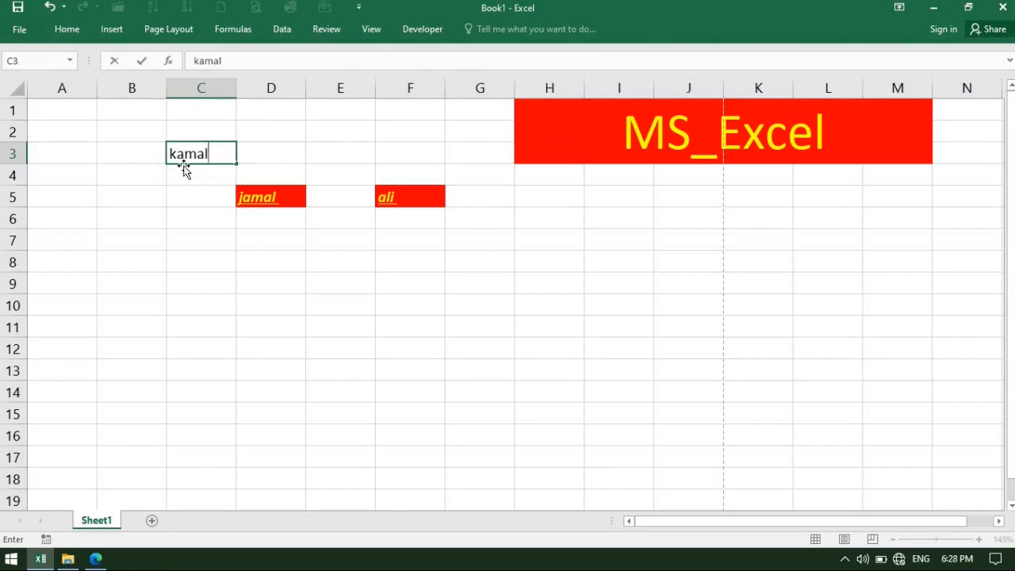
left_click(68, 30)
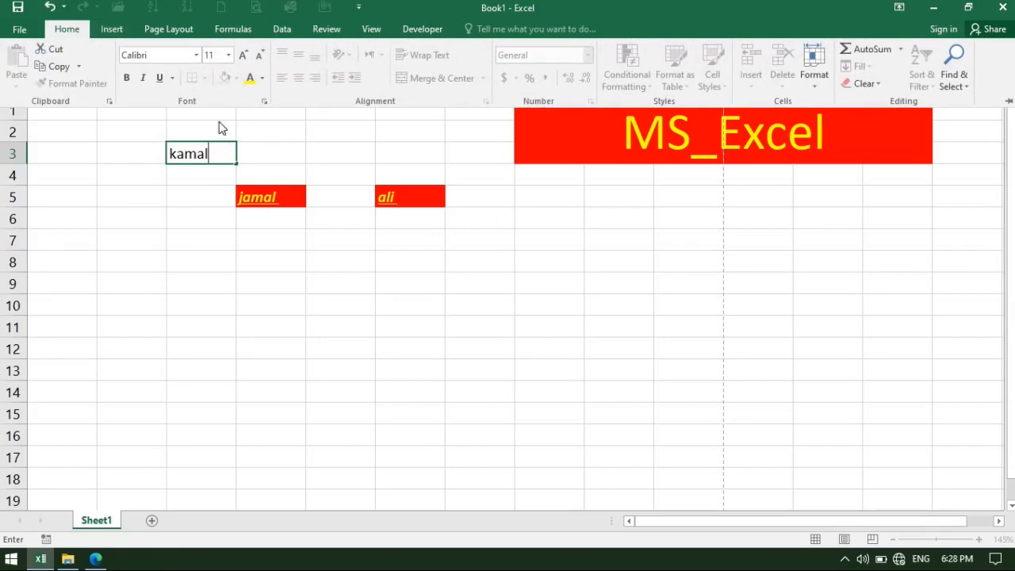
left_click(222, 129)
left_click(73, 30)
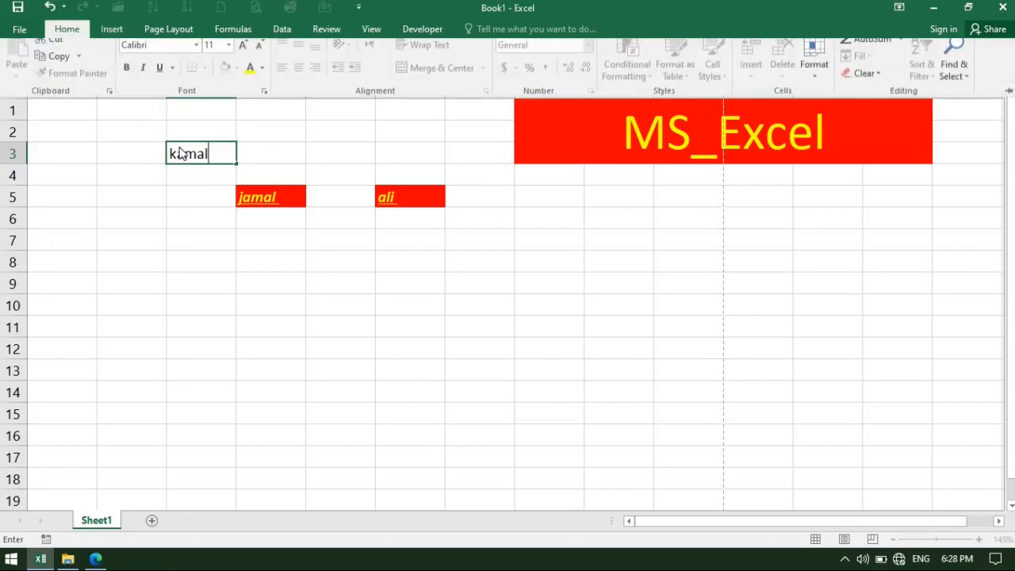
left_click(188, 118)
left_click(191, 120)
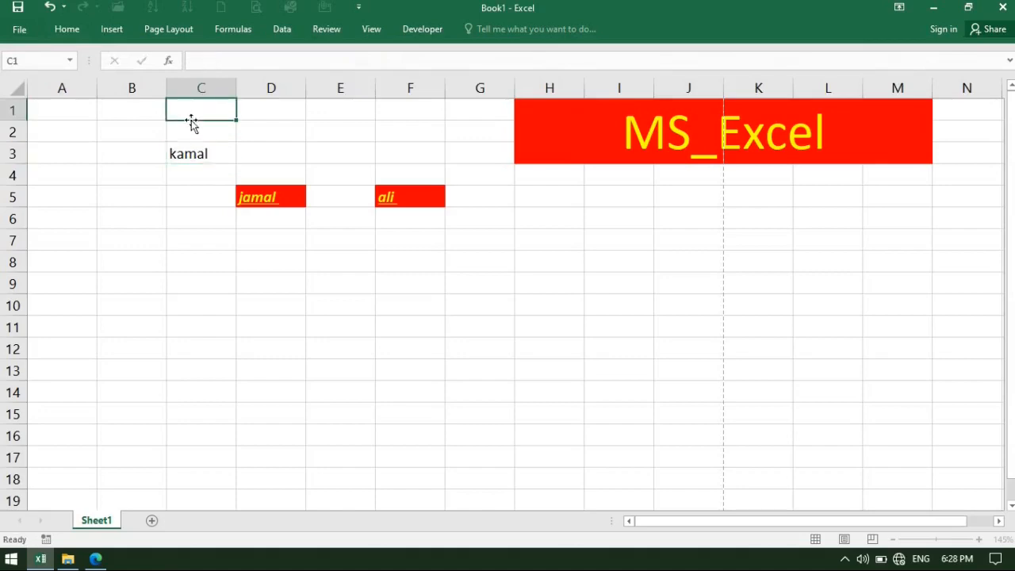
Give cell C3 a blue theme fill color and a standard red font color
left_click(196, 151)
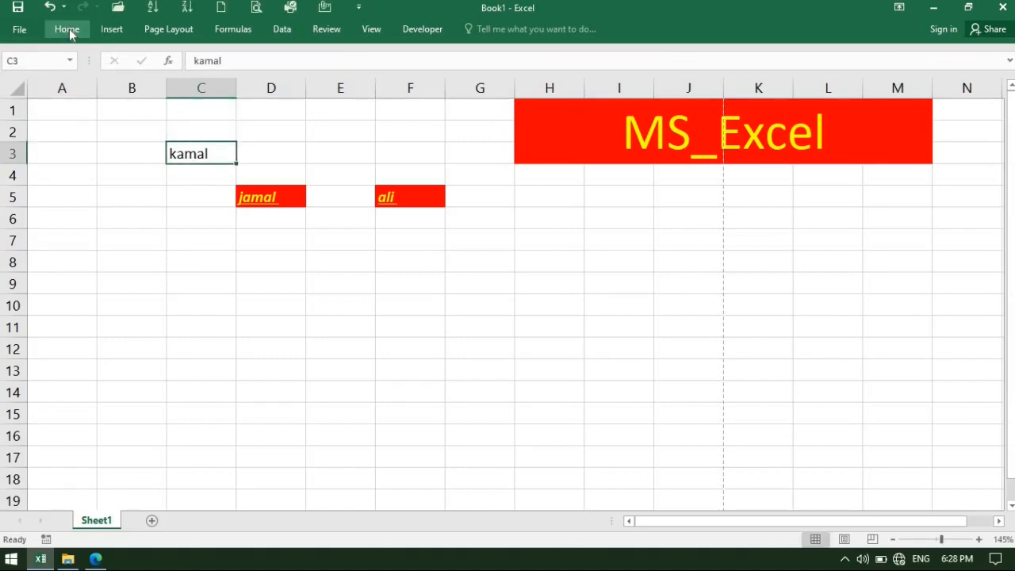
left_click(67, 30)
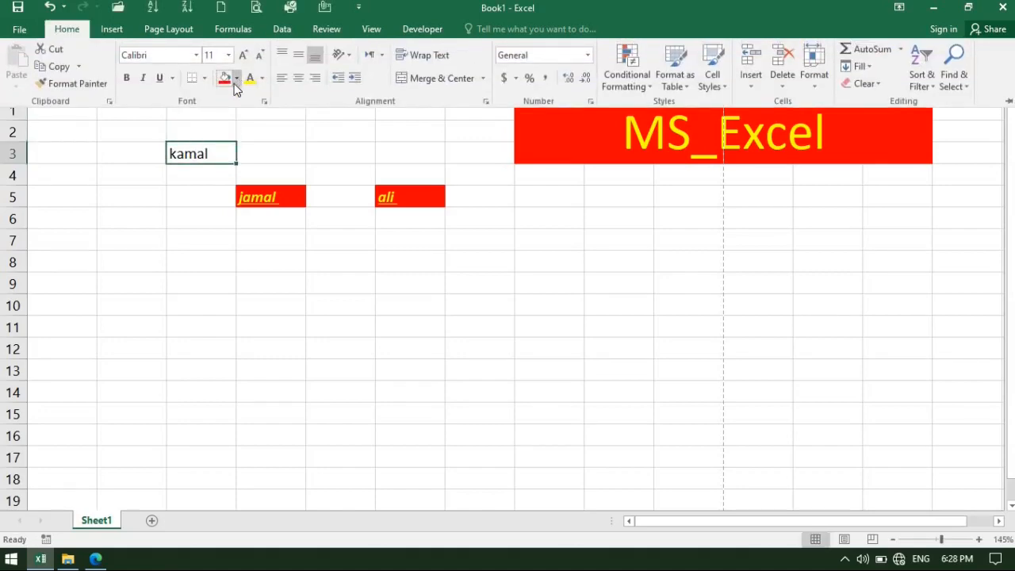
left_click(234, 80)
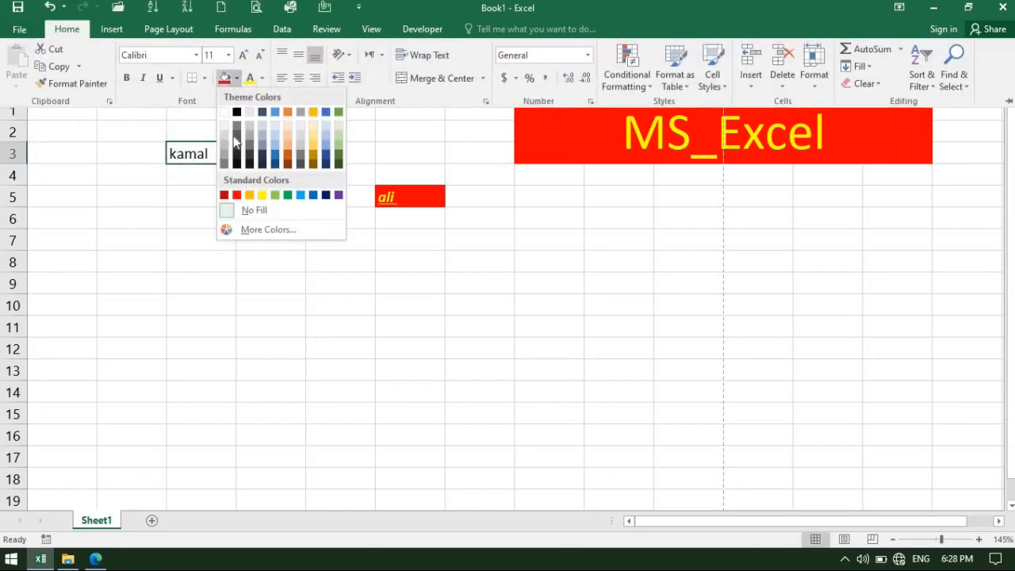
left_click(275, 133)
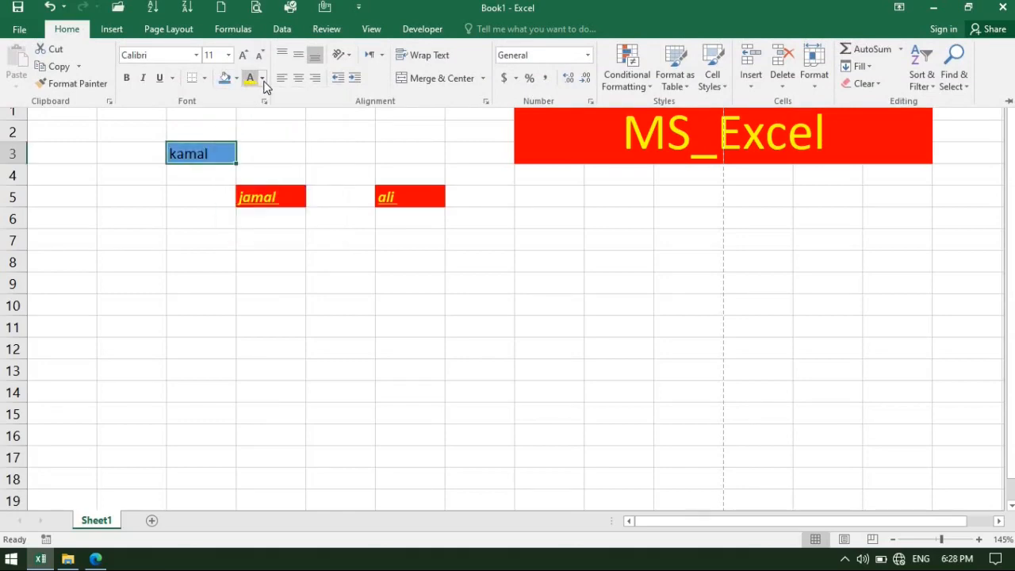
left_click(263, 79)
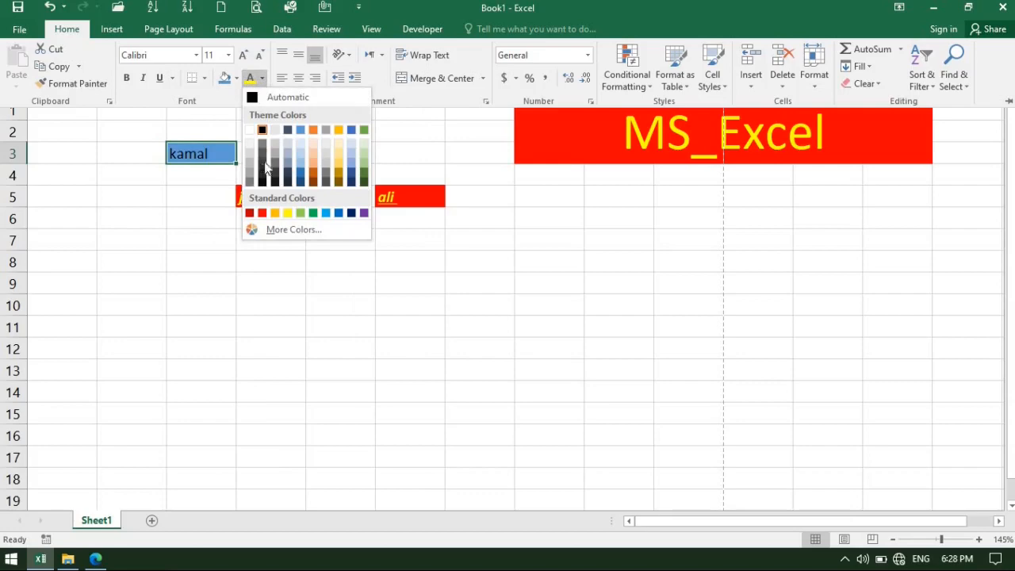
left_click(262, 212)
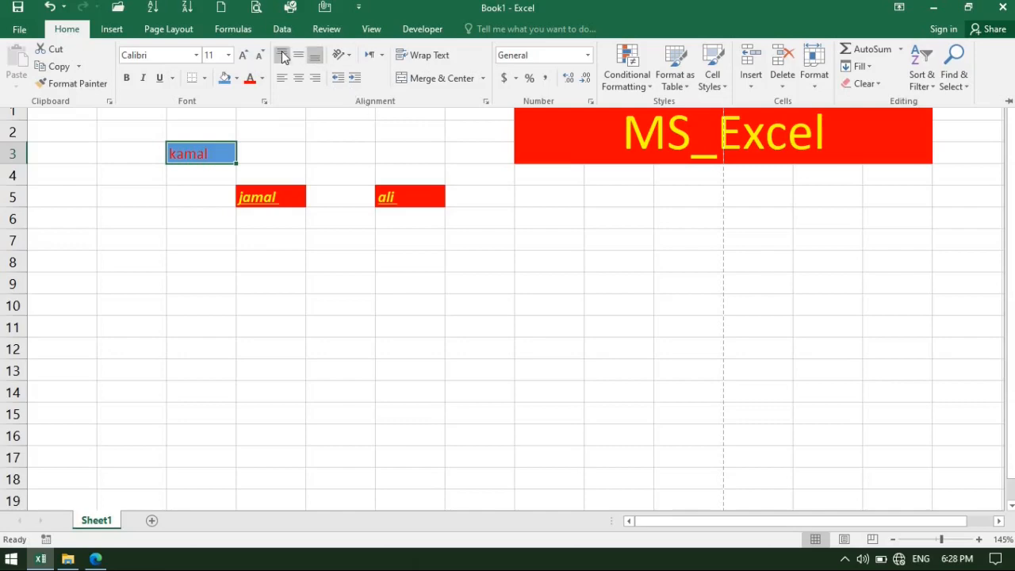
left_click(264, 201)
double_click(262, 197)
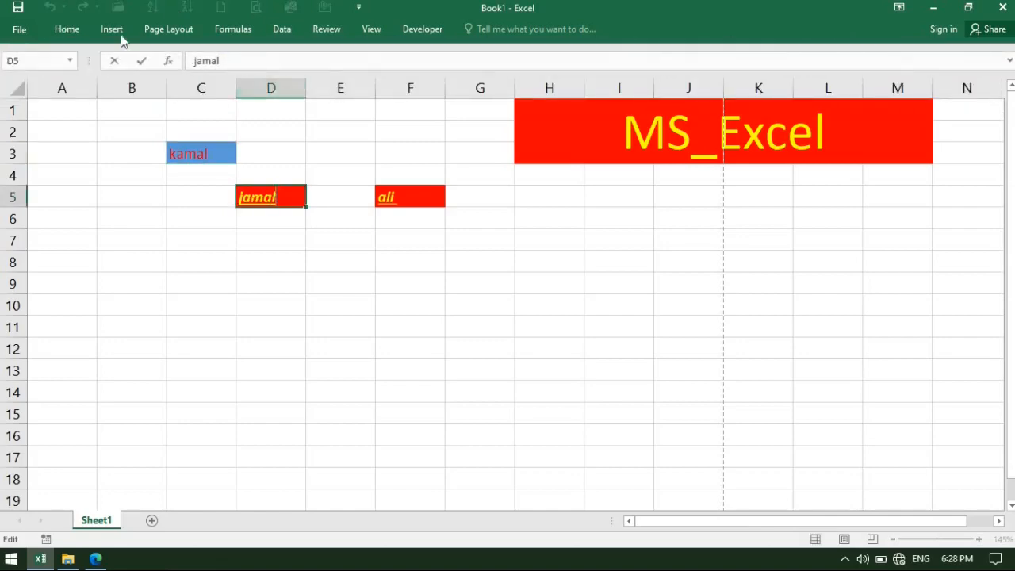
left_click(67, 33)
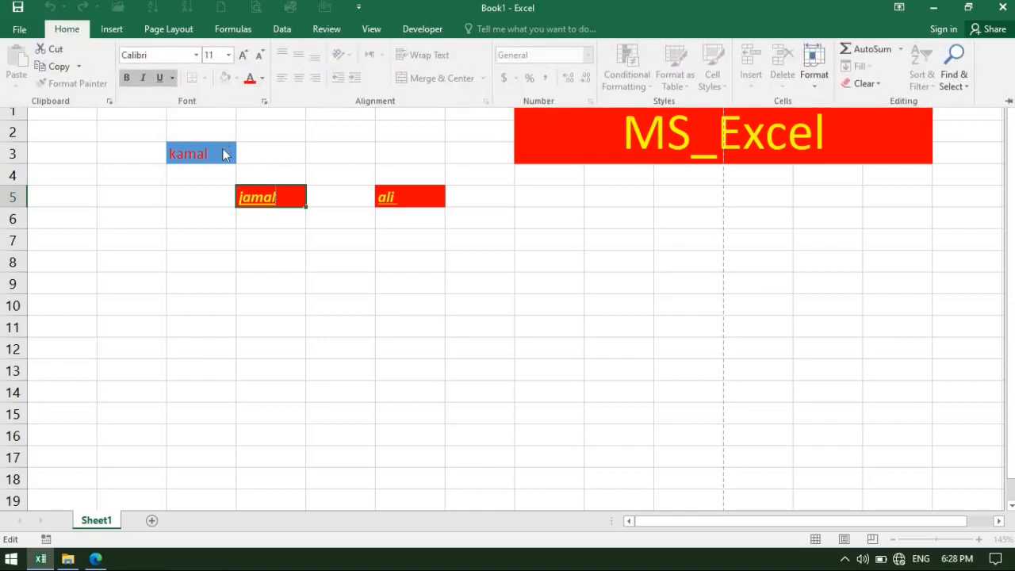
left_click(292, 167)
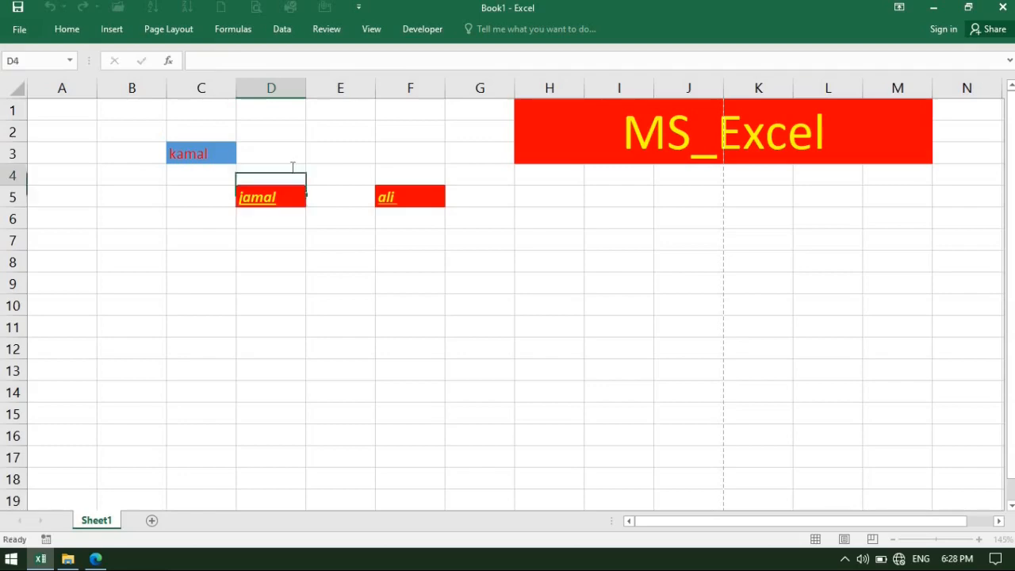
Try the top, middle and bottom vertical alignments on cell D5, along with the horizontal alignments
left_click(272, 197)
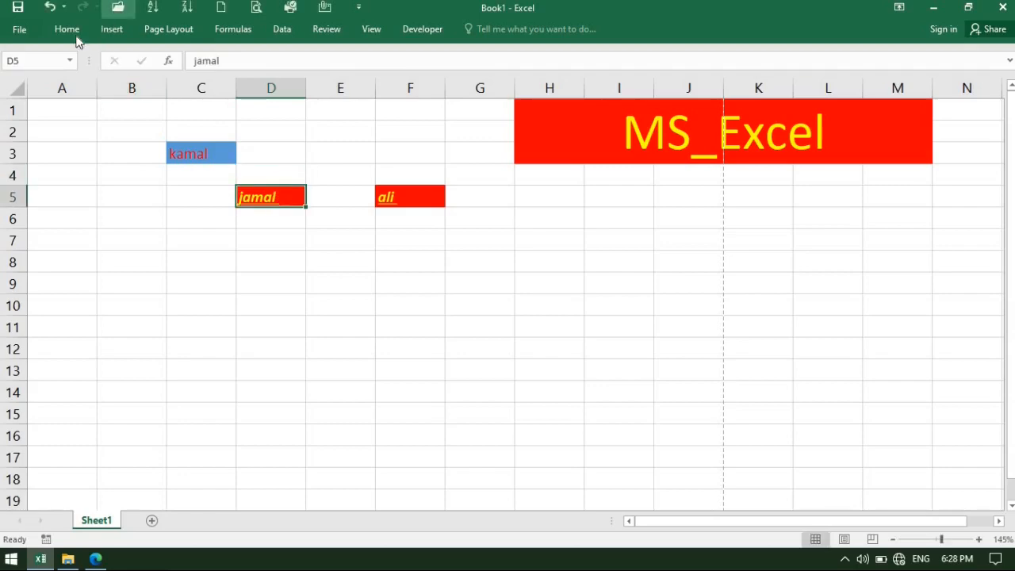
left_click(65, 30)
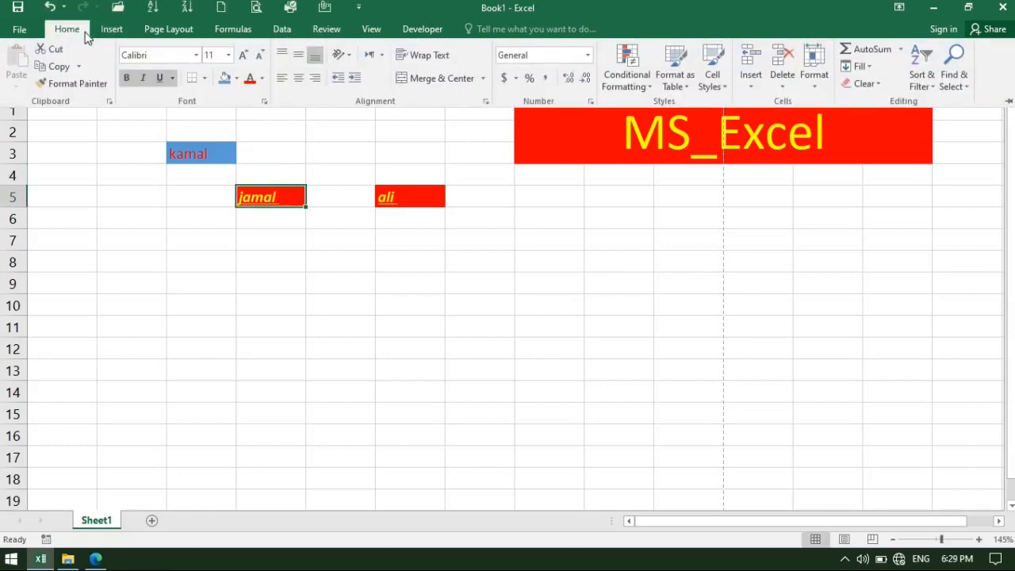
left_click(283, 53)
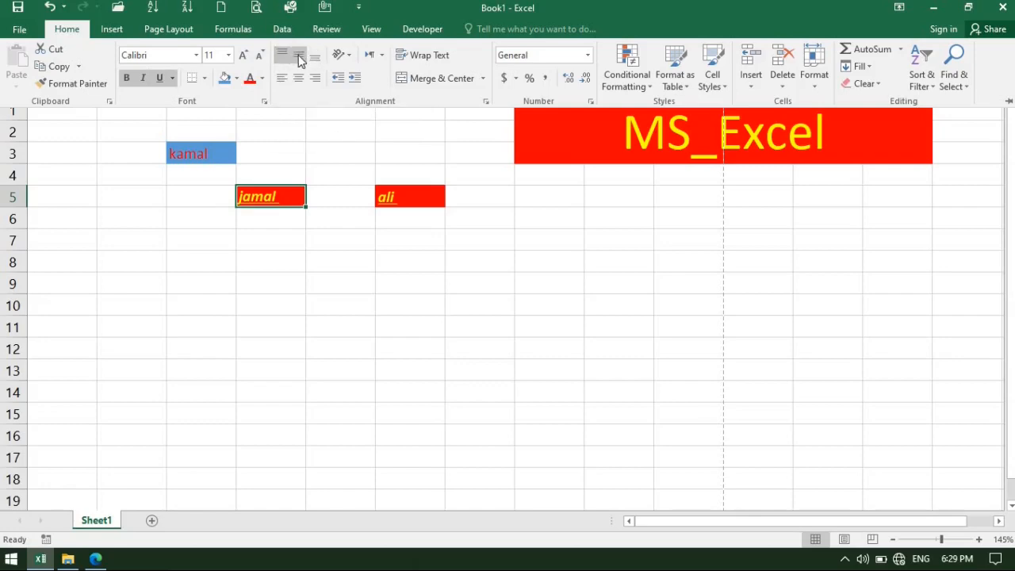
left_click(299, 57)
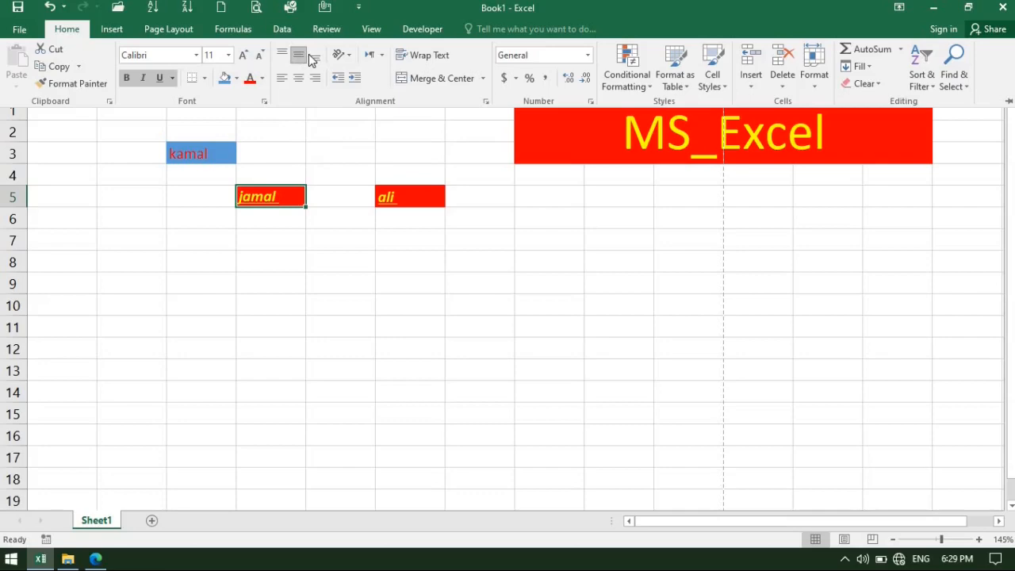
left_click(317, 61)
left_click(281, 77)
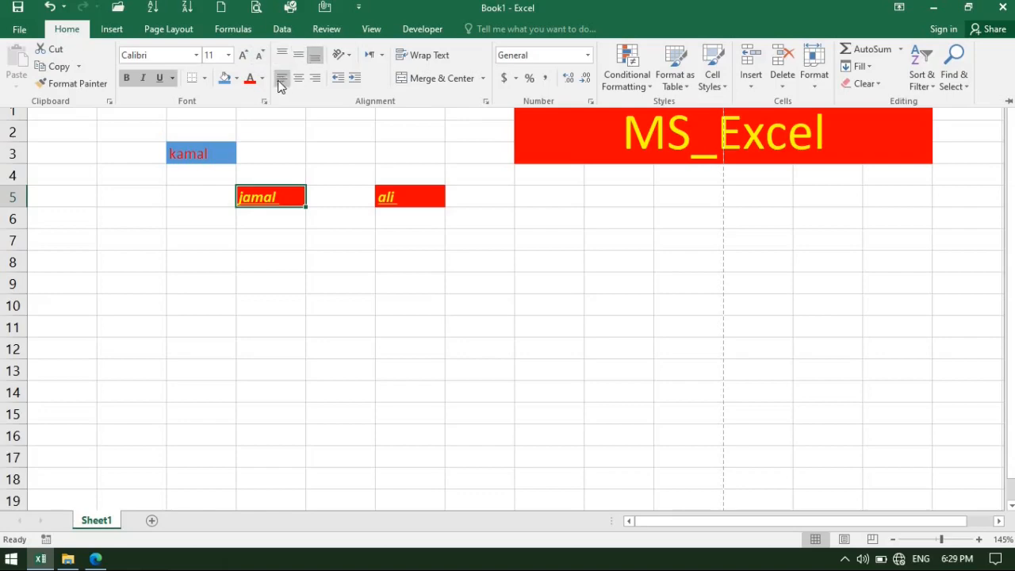
left_click(307, 80)
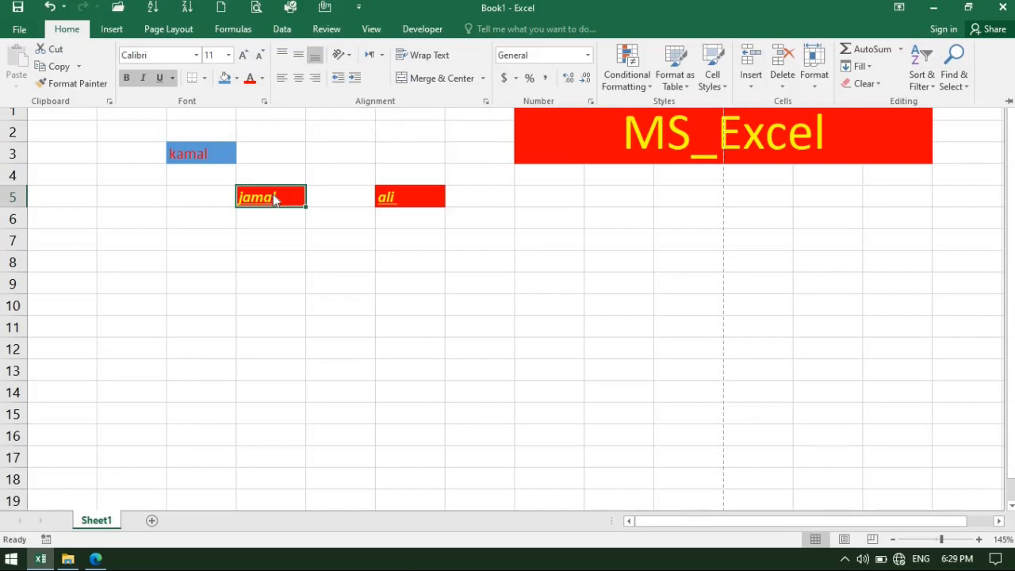
Increase the indent of cell D5 by three levels and decrease it back by three
left_click(356, 82)
left_click(356, 81)
left_click(356, 82)
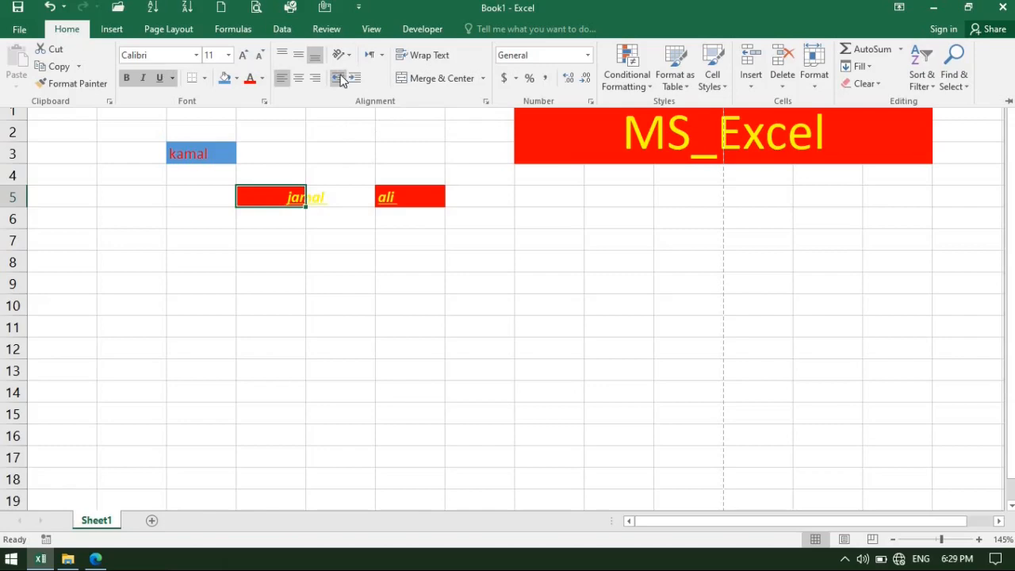
left_click(339, 79)
left_click(339, 78)
left_click(339, 78)
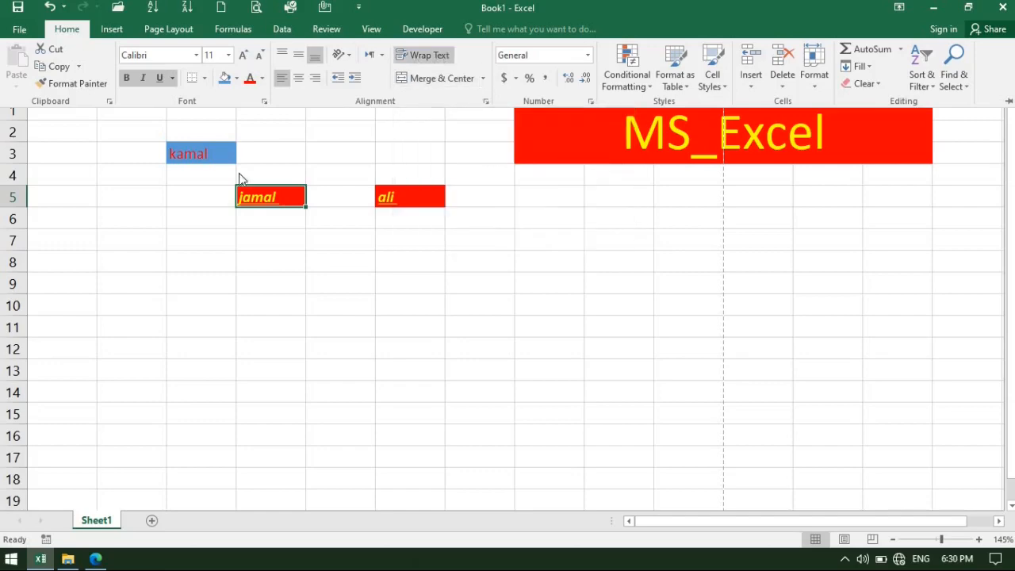
Enter the text "this is our first lesson" in cell C5
left_click(211, 170)
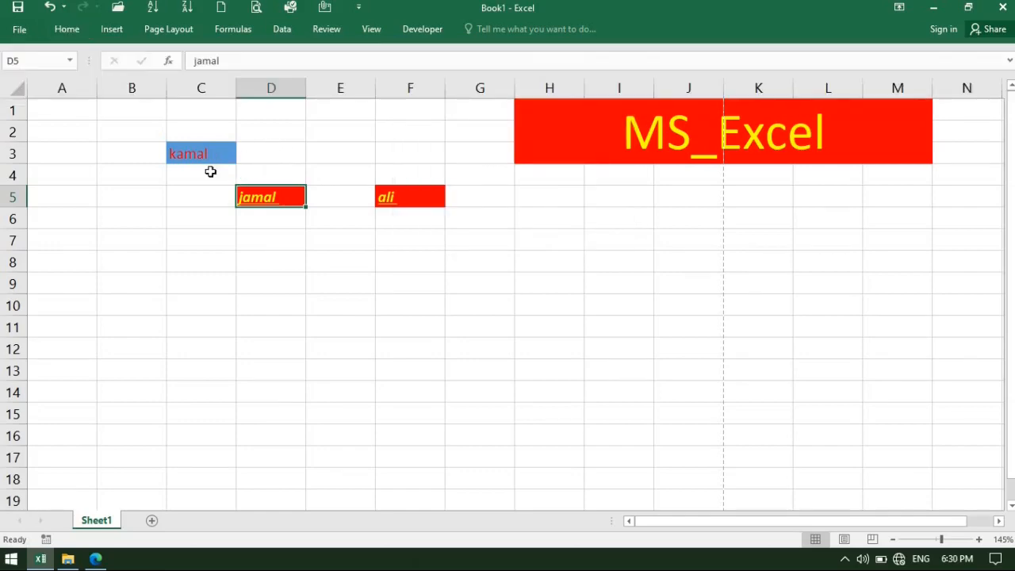
left_click(194, 200)
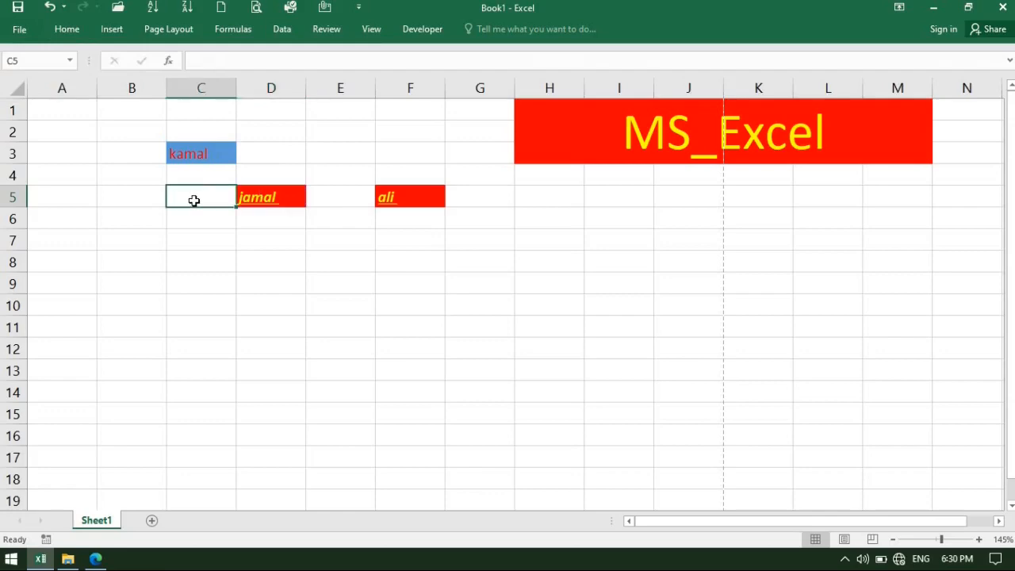
type("a")
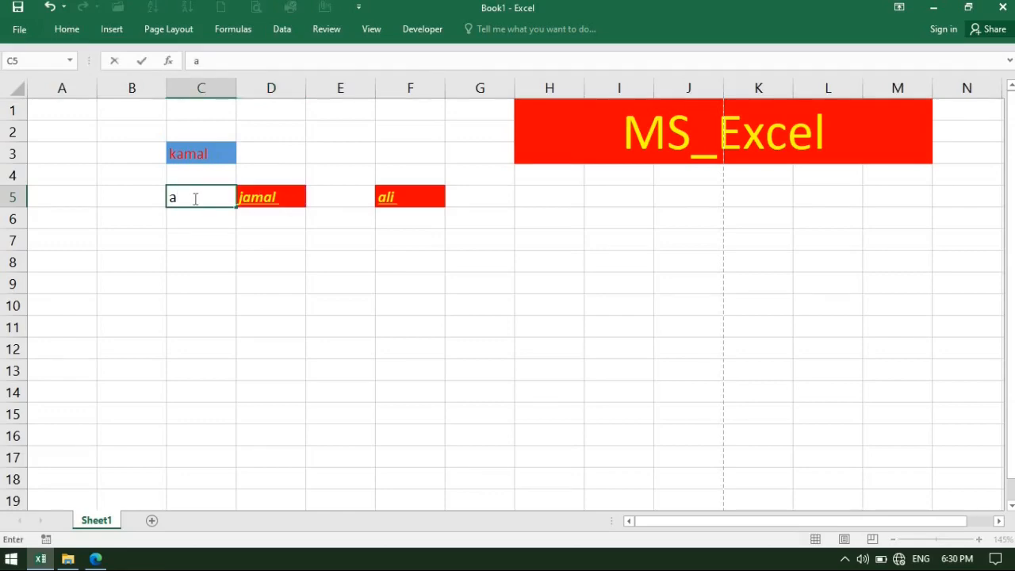
key("BackSpace")
type("this is outr")
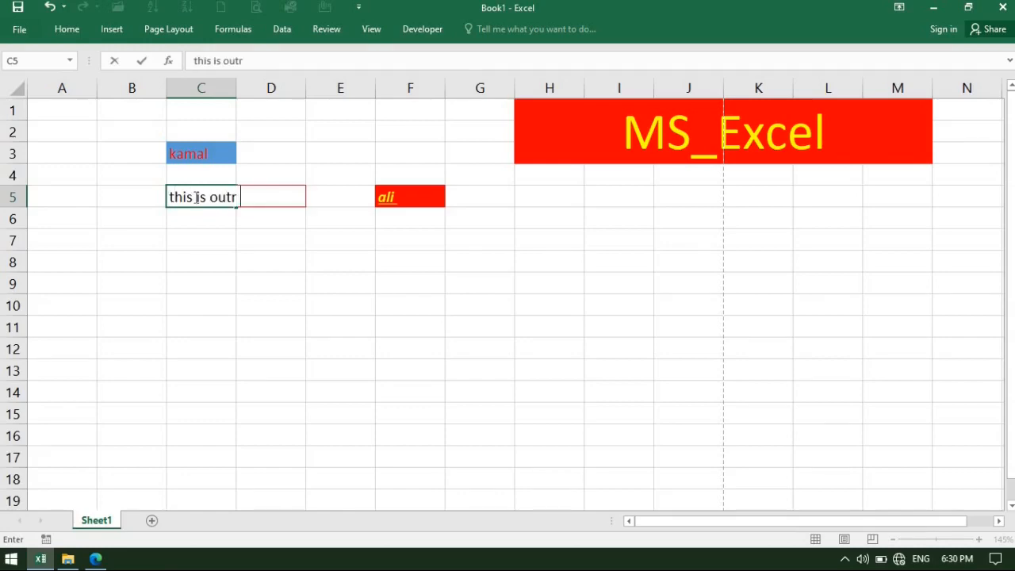
key("BackSpace")
key("BackSpace")
type("r first lo")
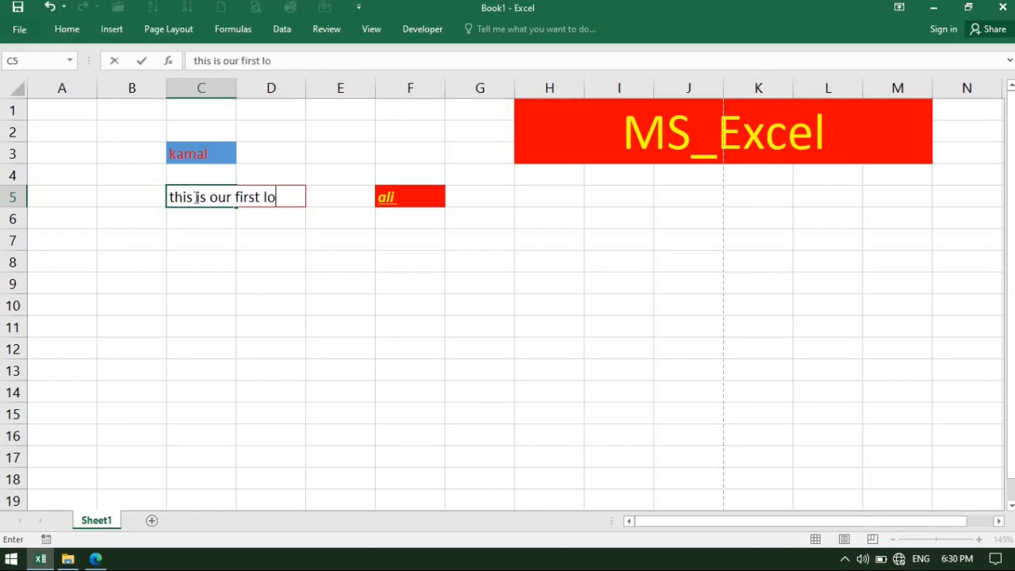
type("sson")
key("BackSpace")
key("BackSpace")
key("BackSpace")
key("BackSpace")
key("BackSpace")
type("eso")
key("BackSpace")
type("son")
key("Return")
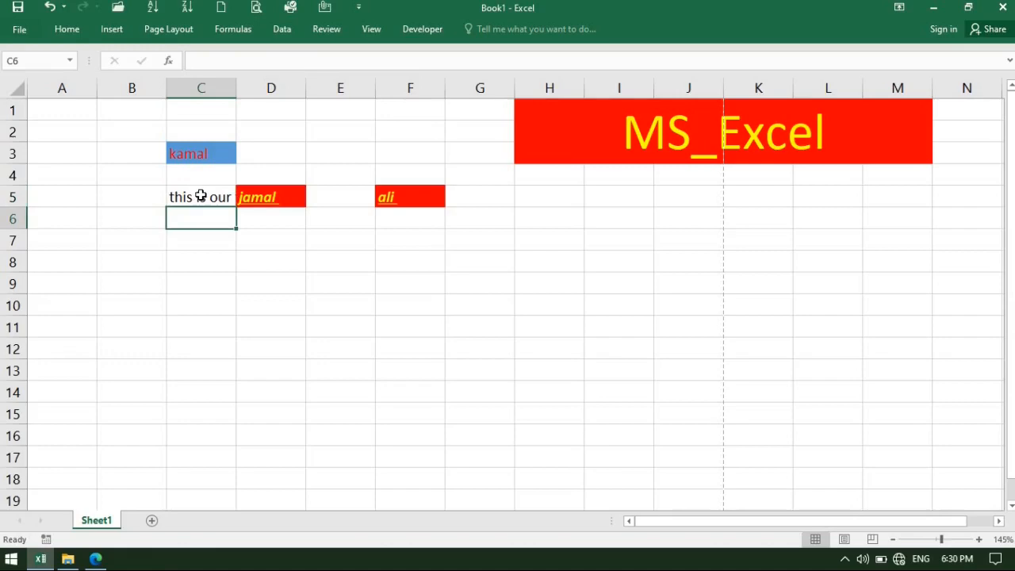
Apply Wrap Text to cell C5 so its sentence fits on several lines within the column
left_click(200, 196)
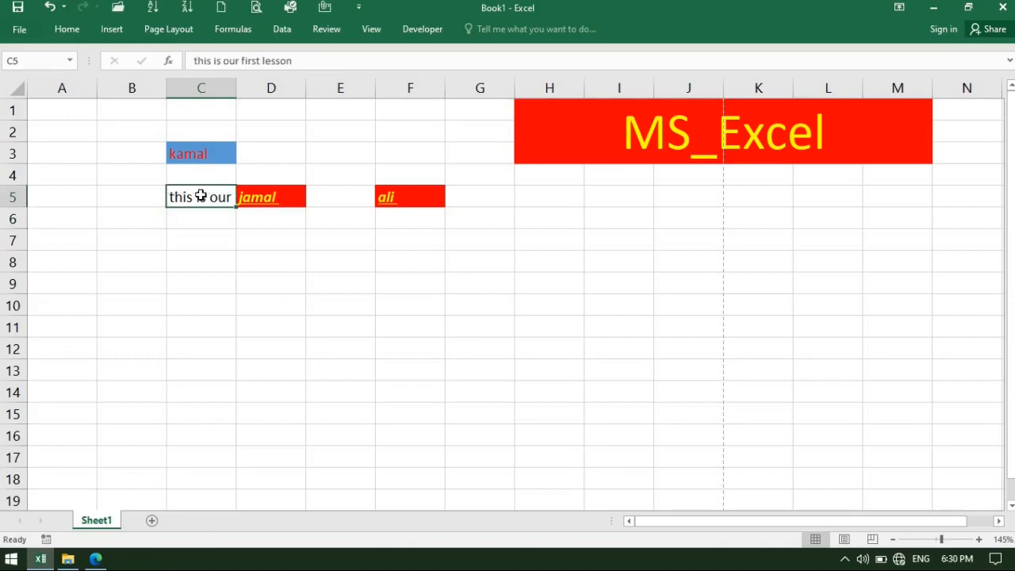
left_click(66, 30)
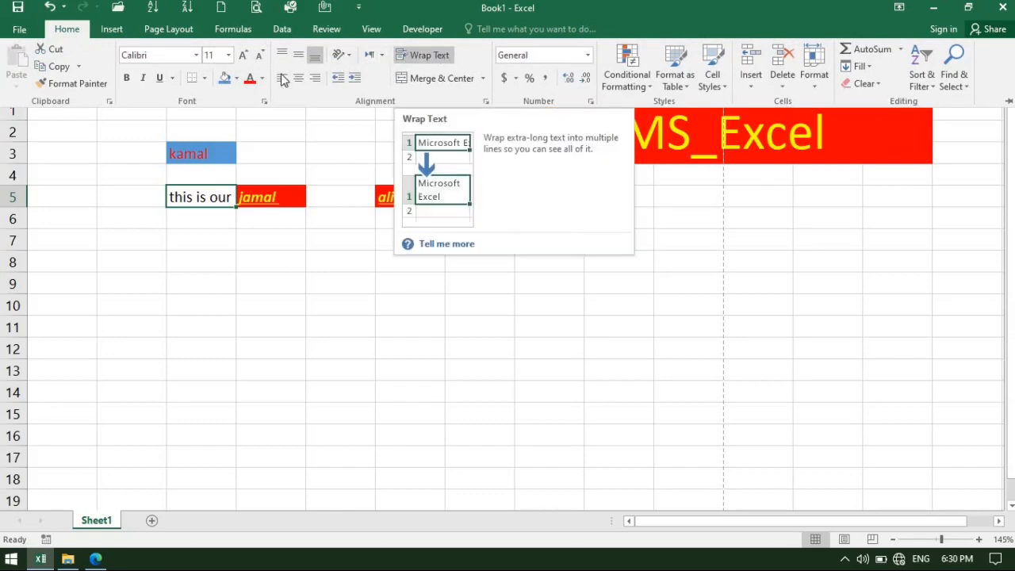
left_click(439, 63)
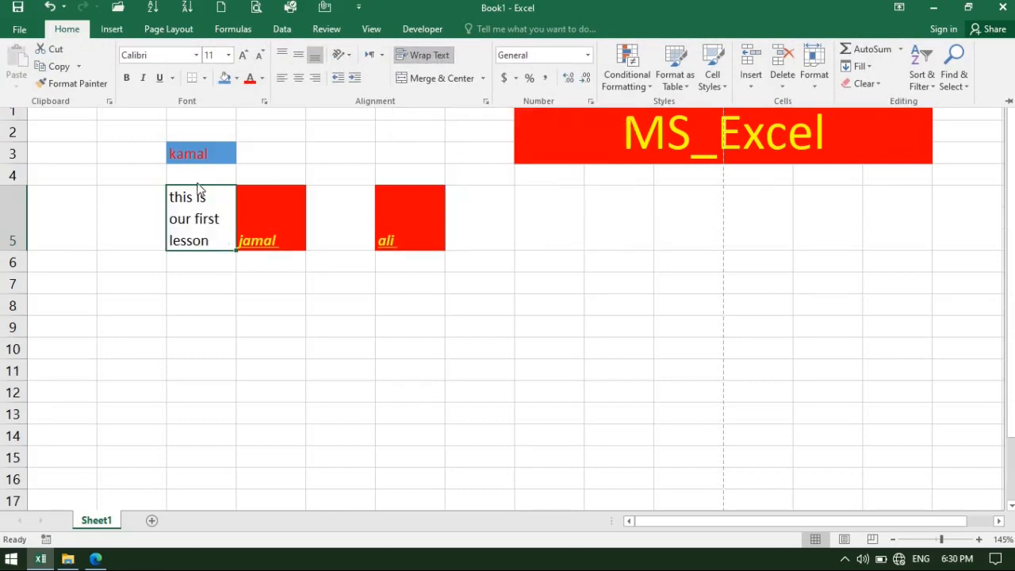
left_click(200, 226)
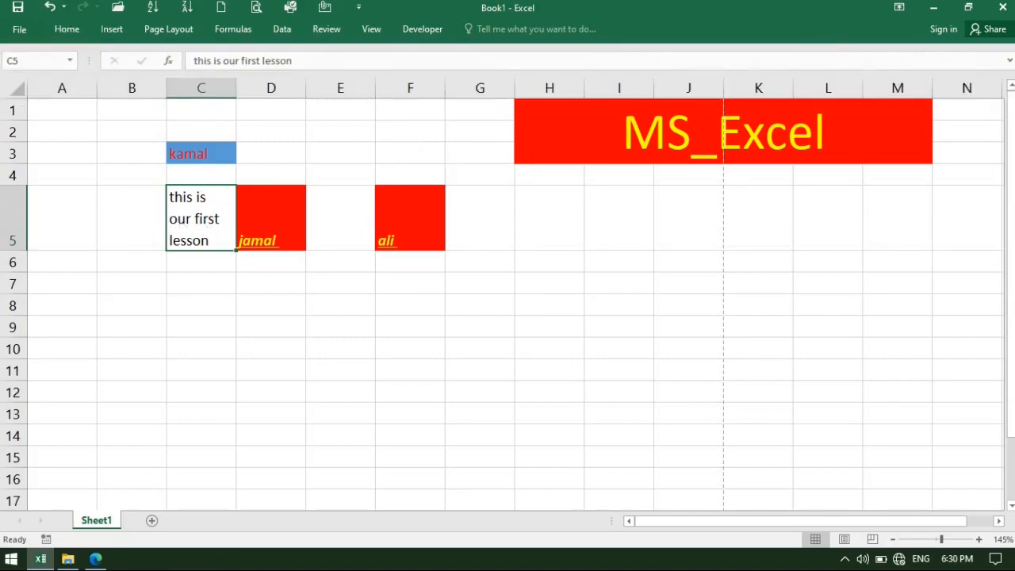
left_click(66, 29)
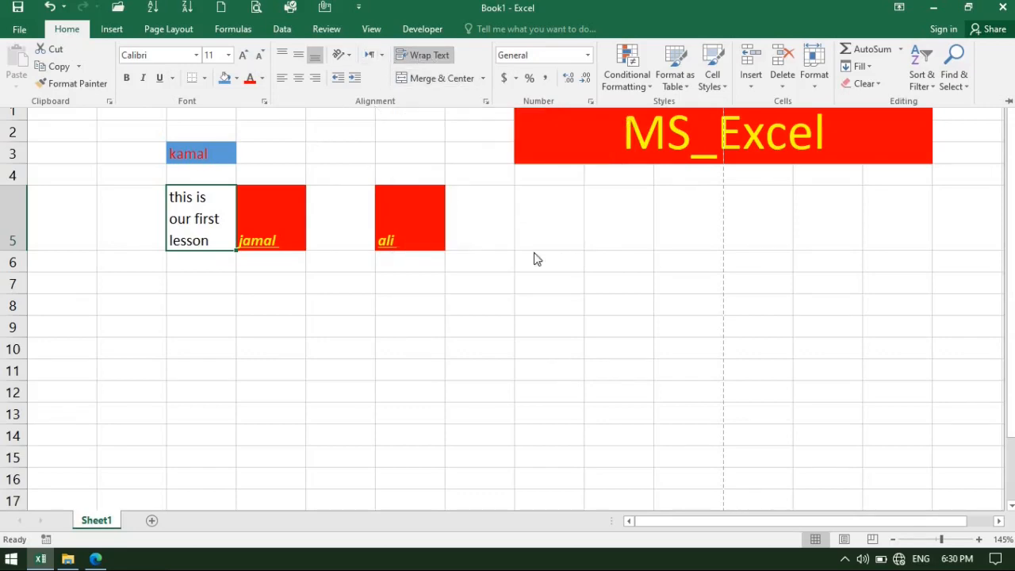
left_click(447, 279)
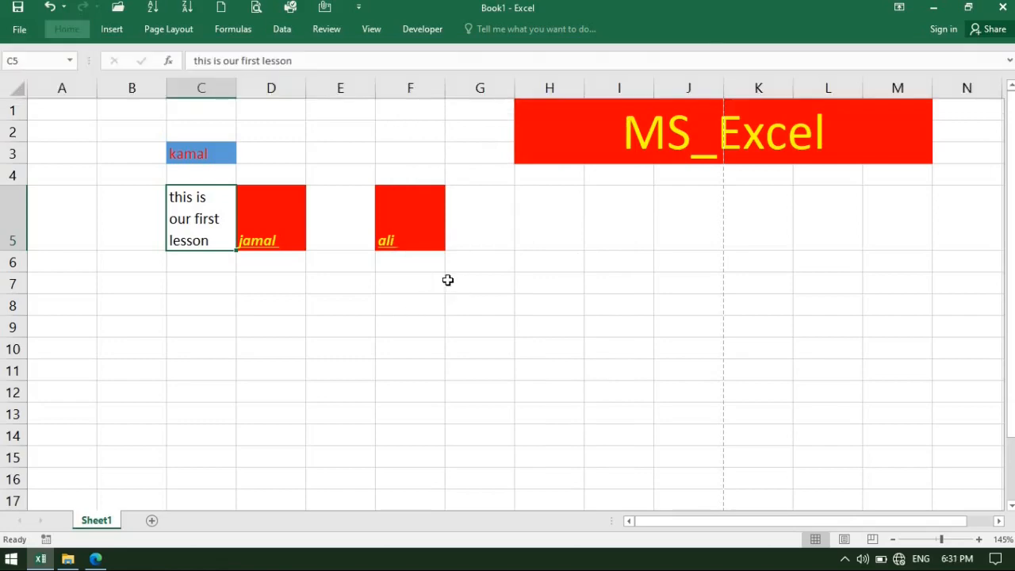
left_click(449, 279)
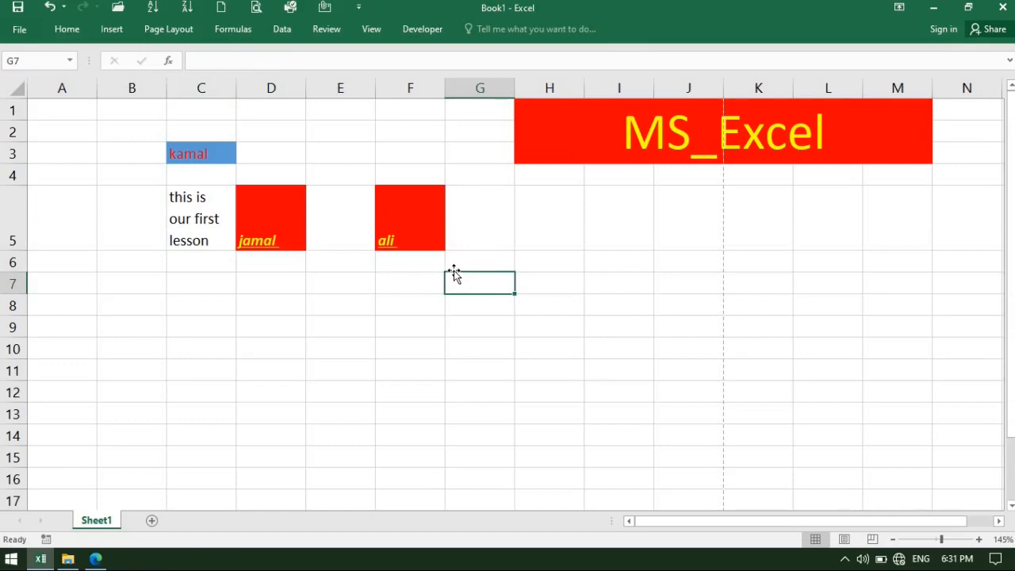
Merge and center the blank range G6:H9 into one cell
left_click(462, 262)
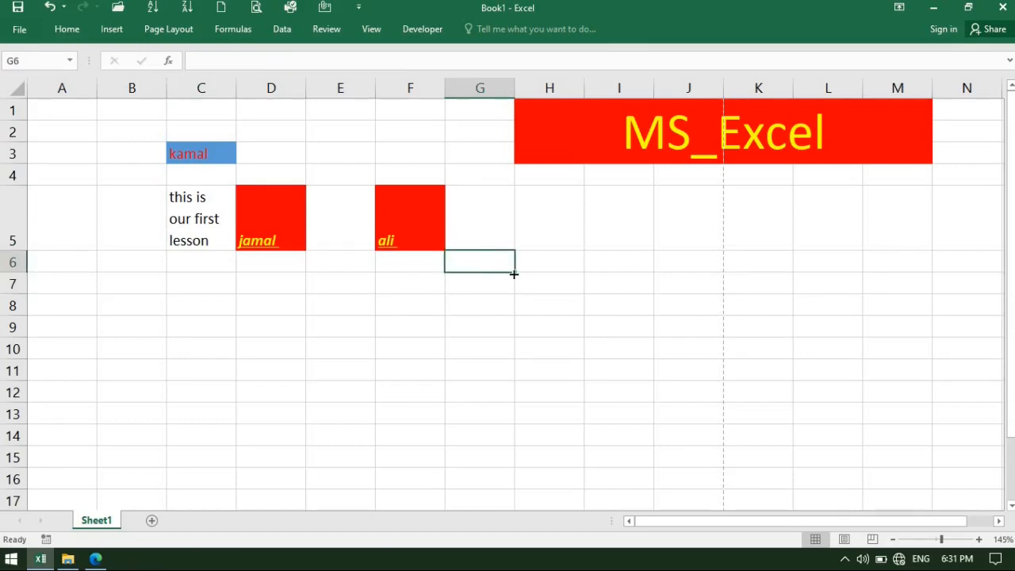
left_click_drag(514, 273, 579, 342)
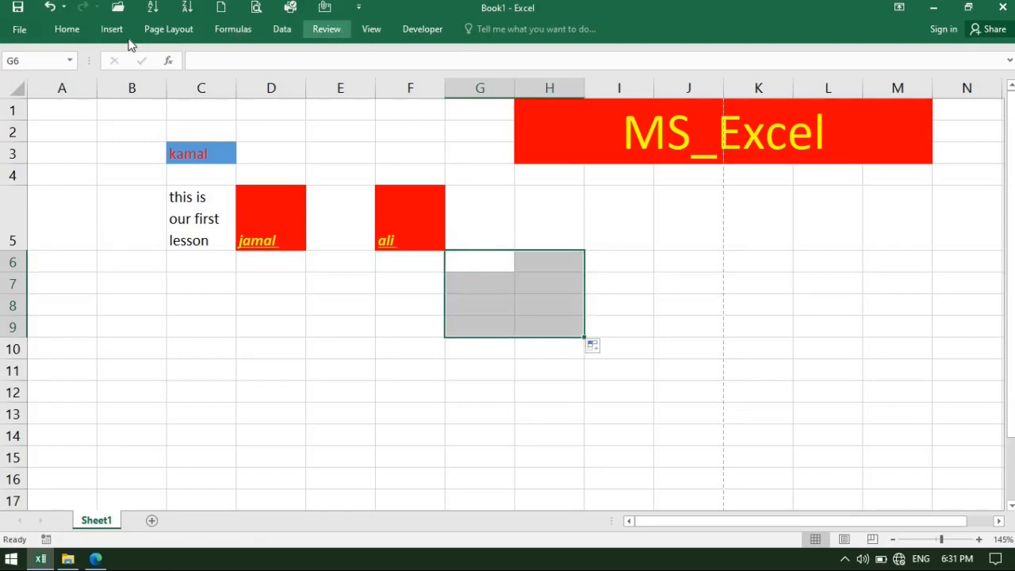
left_click(19, 31)
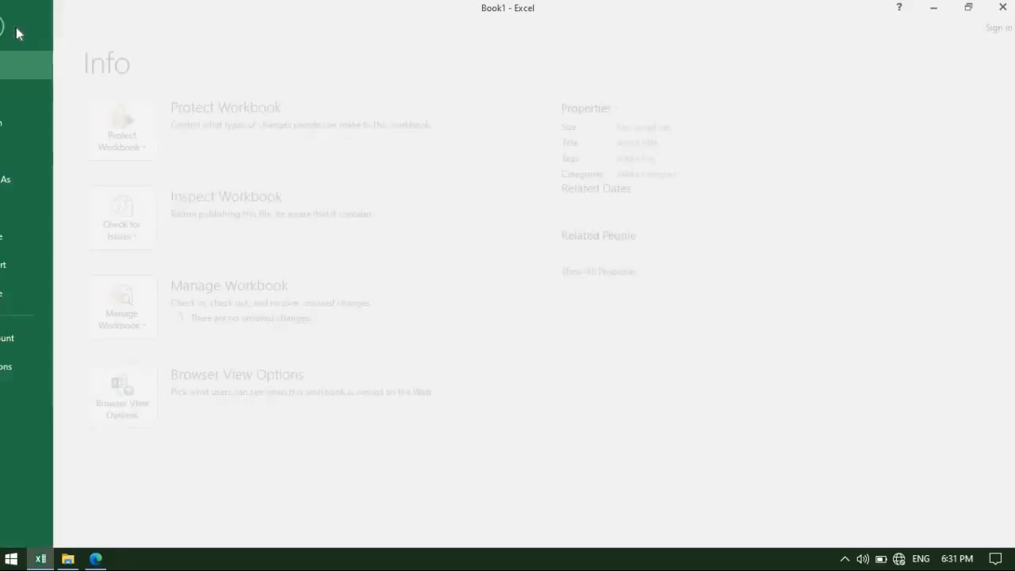
left_click(26, 28)
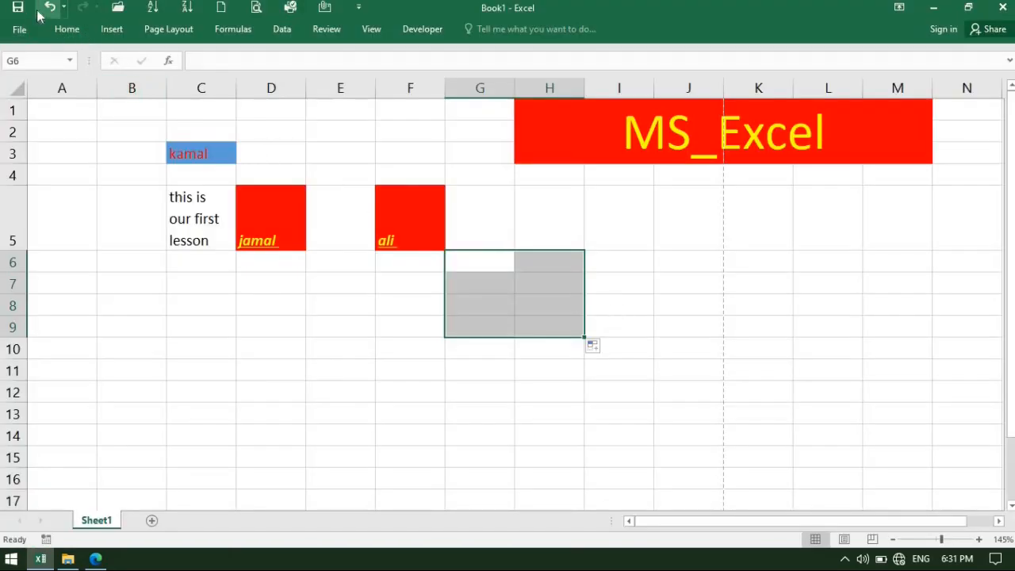
left_click(66, 31)
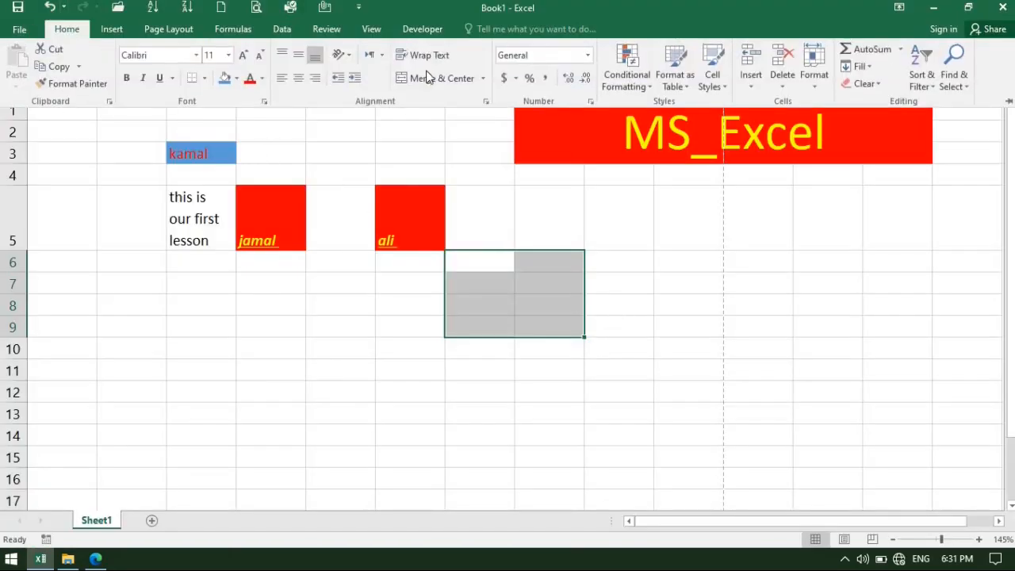
left_click(482, 79)
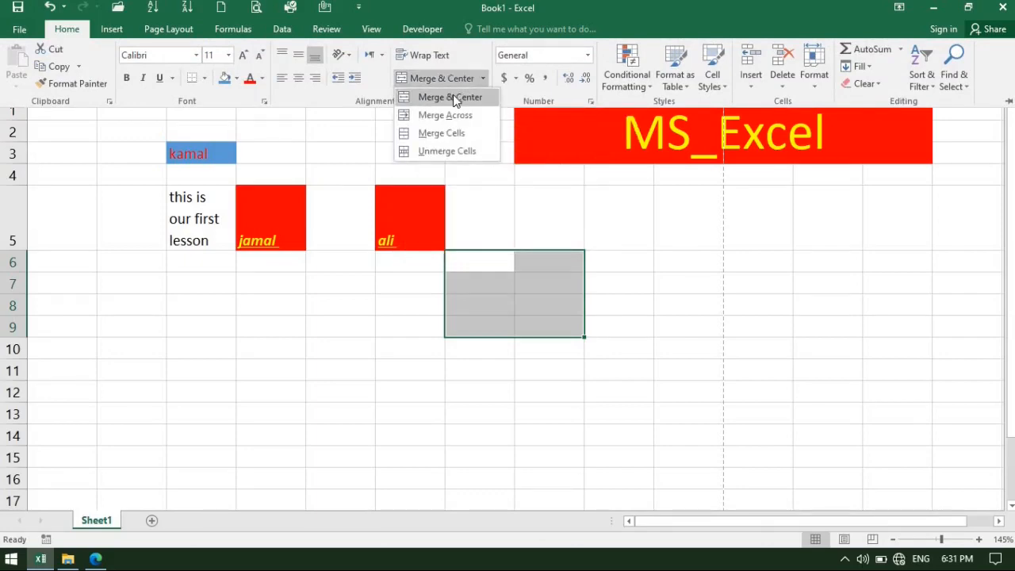
left_click(451, 96)
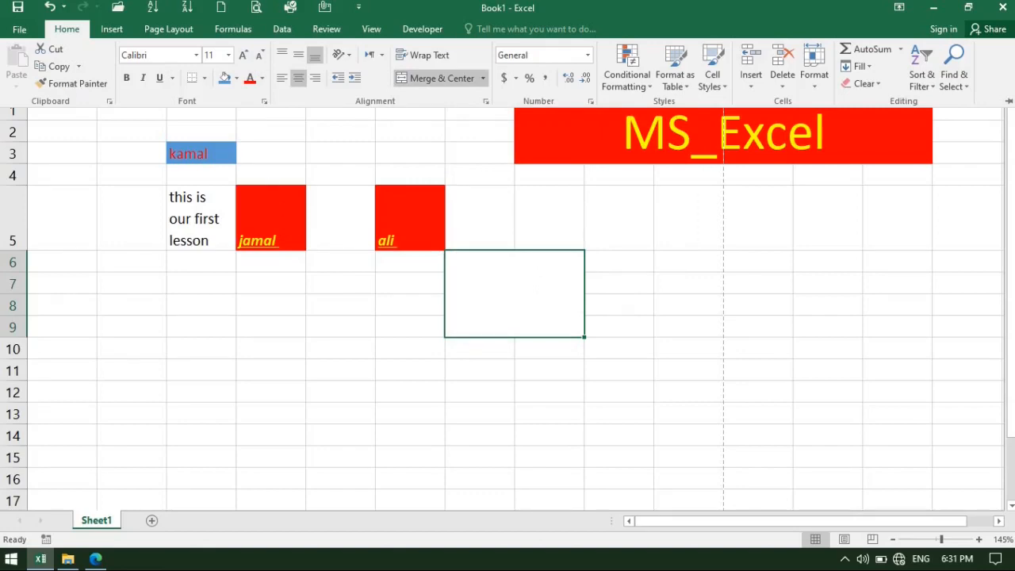
Apply Merge Across to the block G6:H9 and recombine its rows into a single cell with Merge Cells
left_click(479, 78)
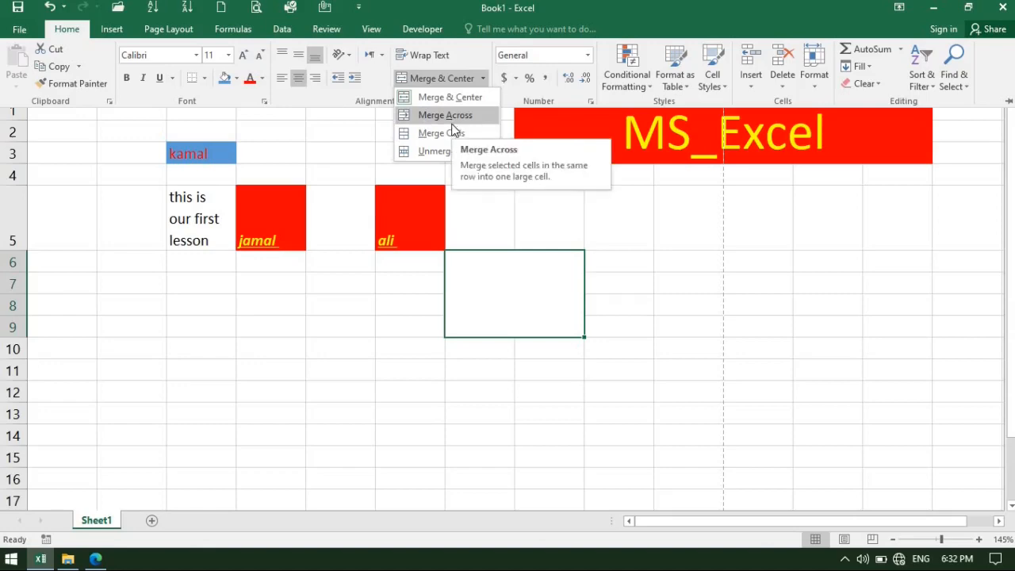
left_click(449, 122)
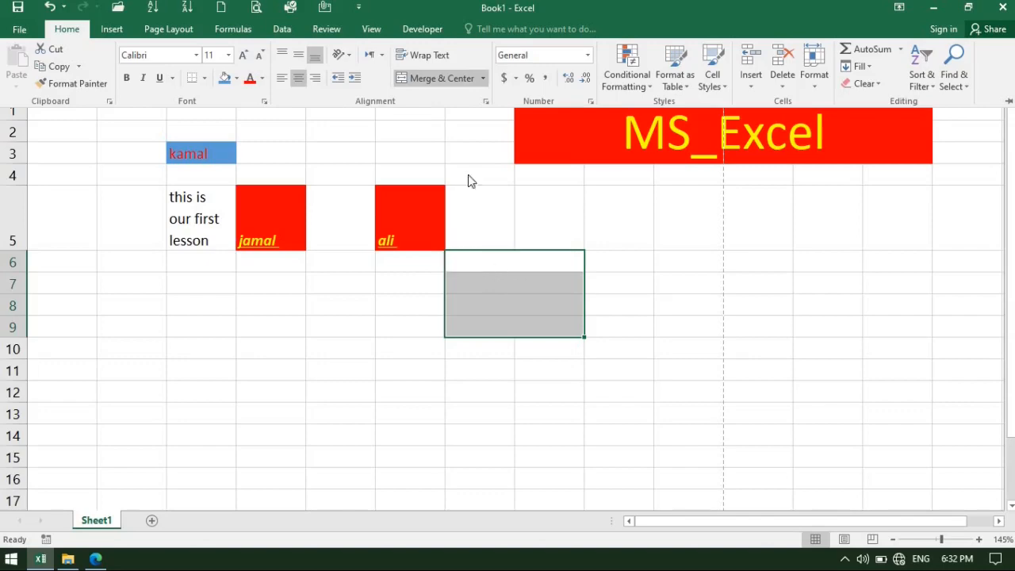
left_click(481, 79)
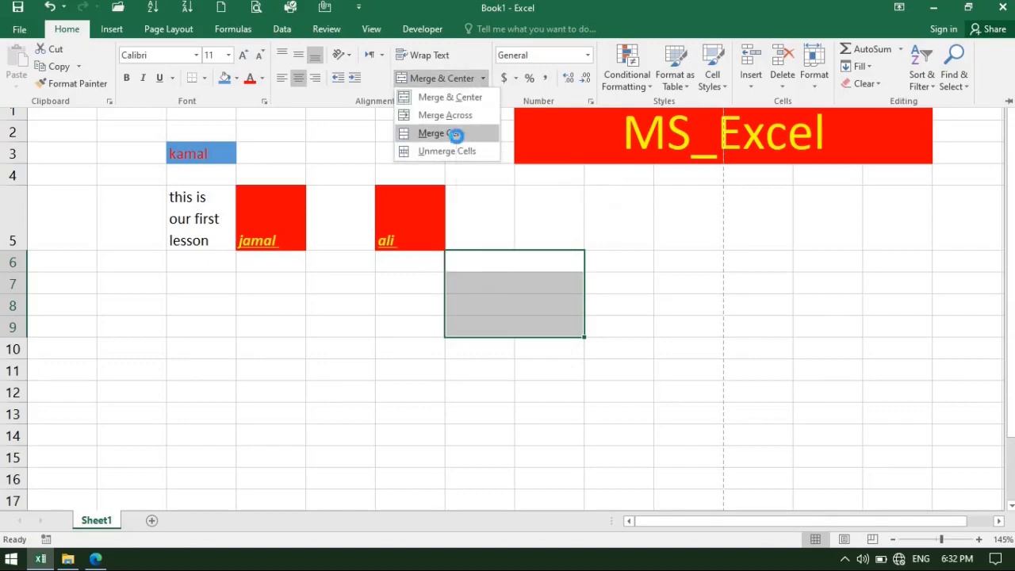
left_click(456, 133)
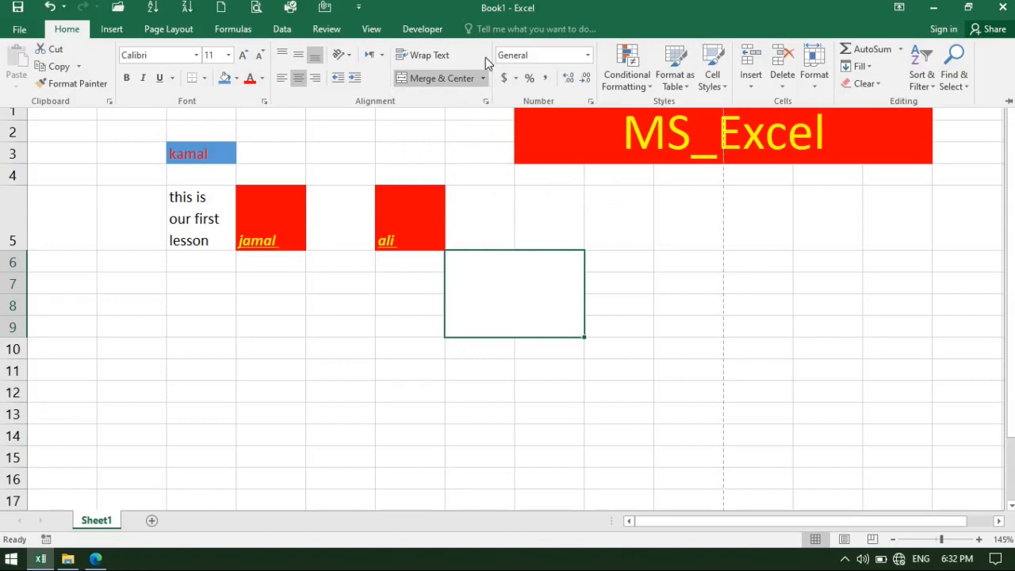
Unmerge the merged block G6:H9
left_click(483, 78)
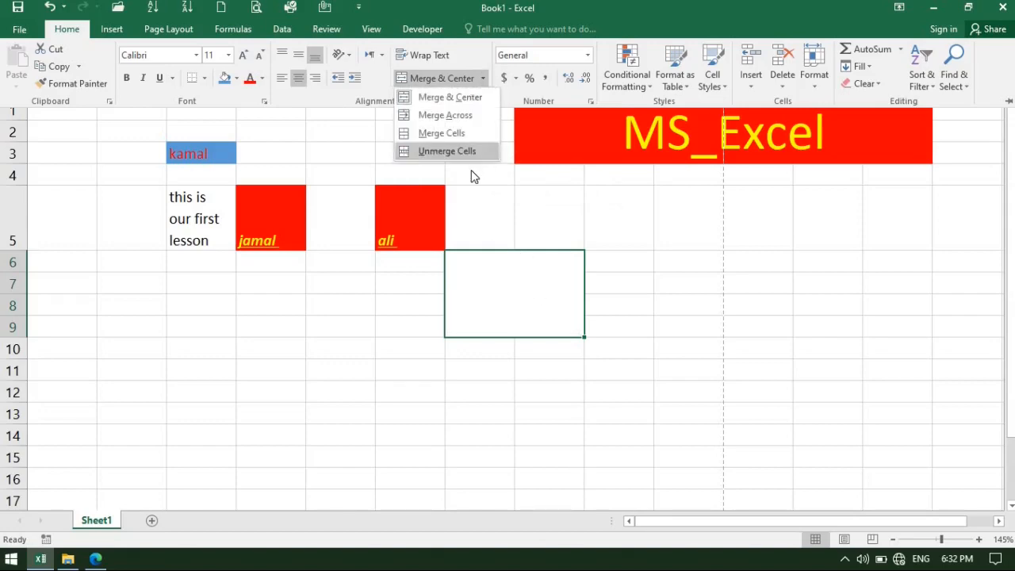